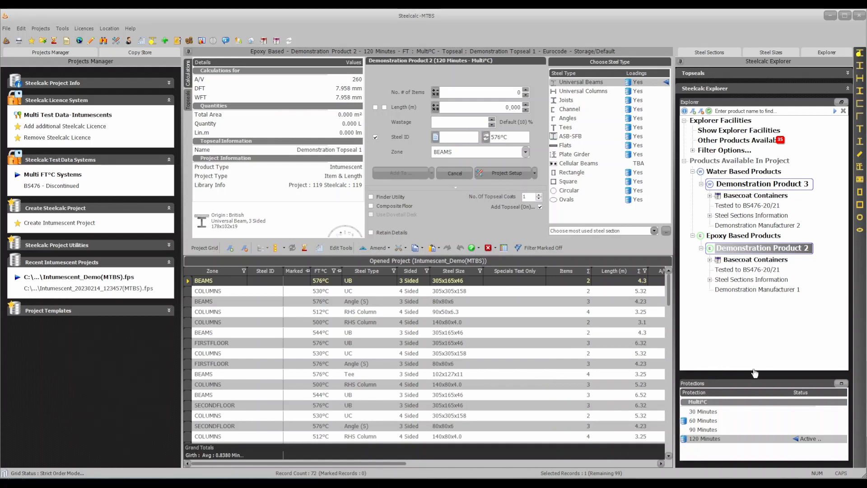
# Open the Totals and Reports Builder for Demonstration Product 3 and include its 90-minute protection in the reporting selection.
pyautogui.click(764, 185)
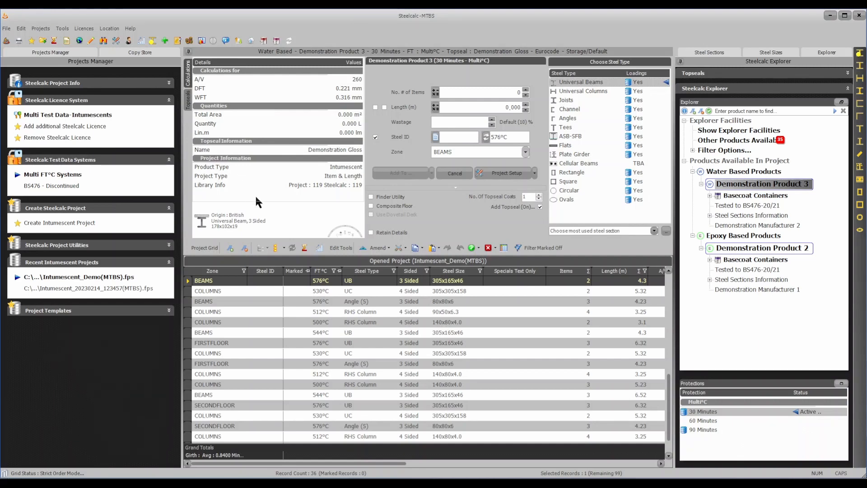
pyautogui.click(304, 252)
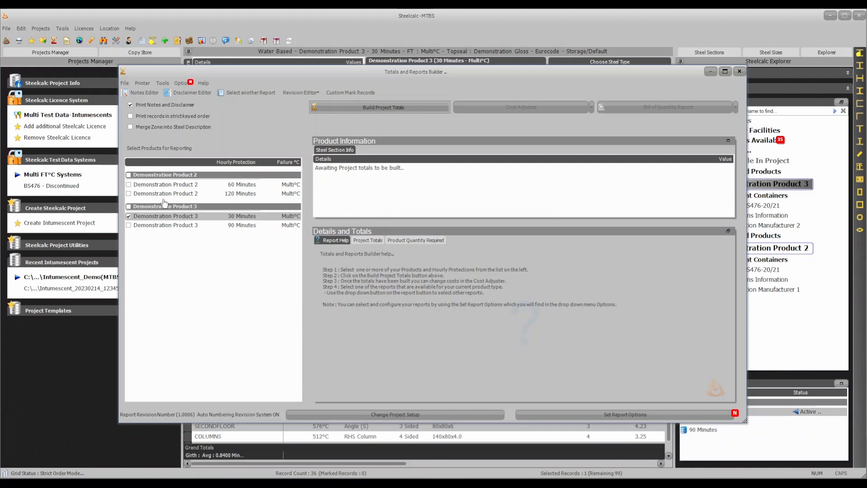
pyautogui.click(129, 225)
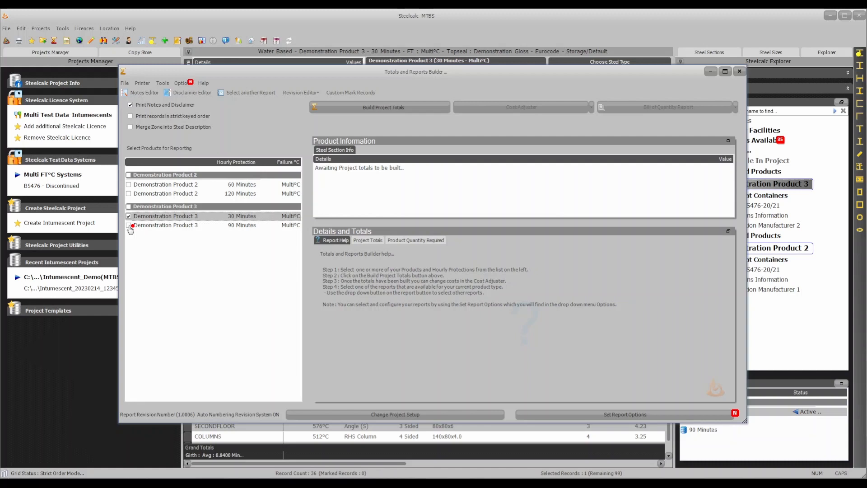
pyautogui.click(129, 226)
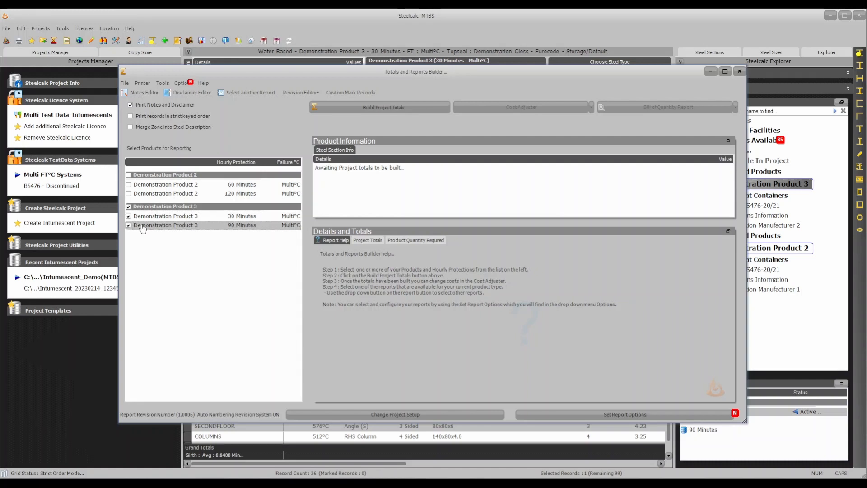
# Limit the reporting selection to the 90-minute protection of Demonstration Product 3 and build the project totals.
pyautogui.click(179, 209)
pyautogui.click(179, 209)
pyautogui.click(129, 207)
pyautogui.click(128, 226)
pyautogui.click(162, 176)
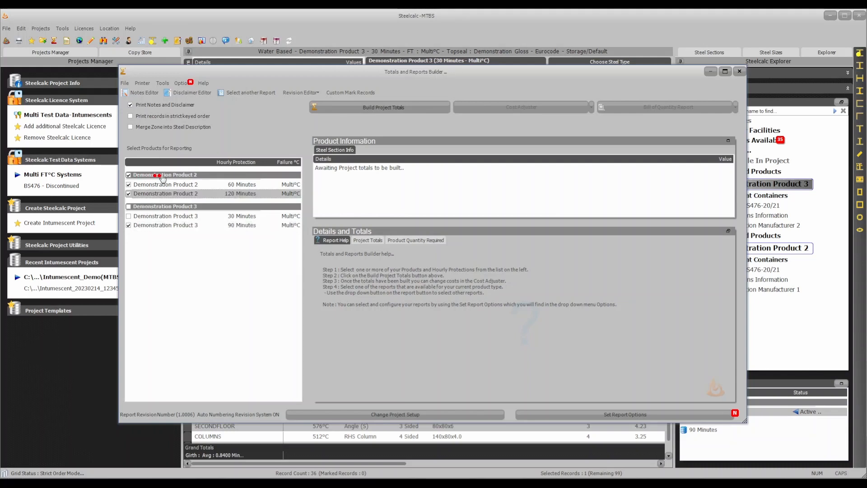
pyautogui.click(129, 175)
pyautogui.click(129, 185)
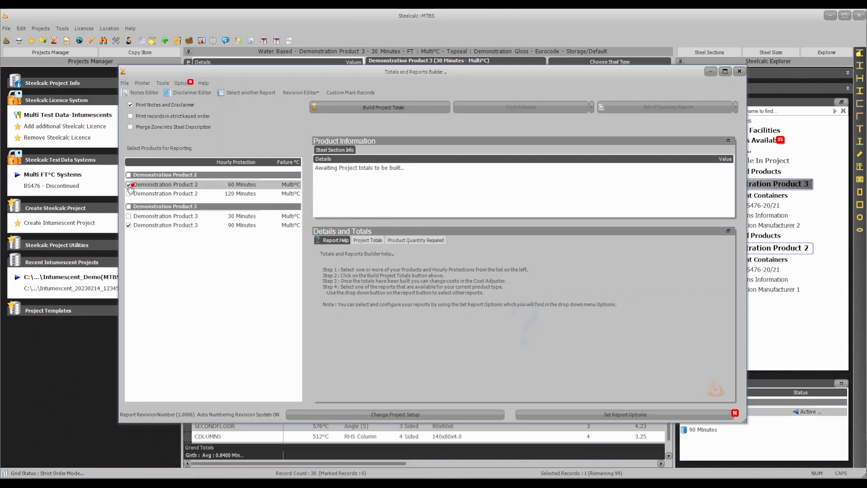
pyautogui.click(129, 225)
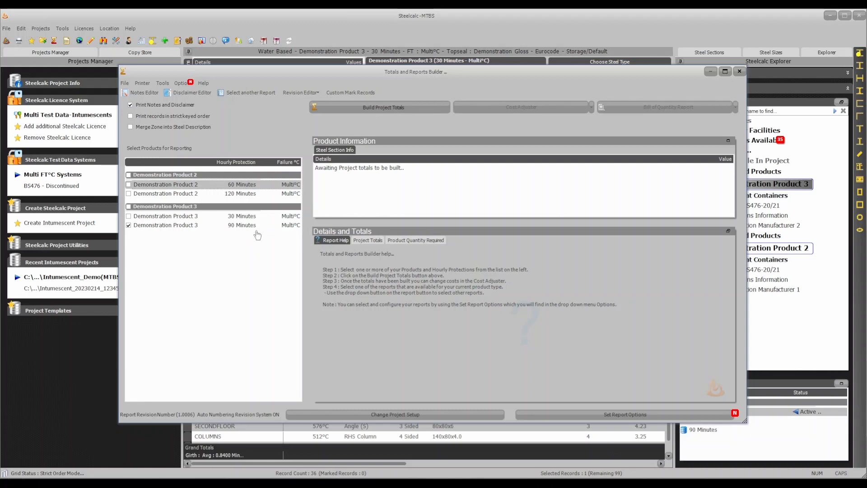
pyautogui.click(361, 113)
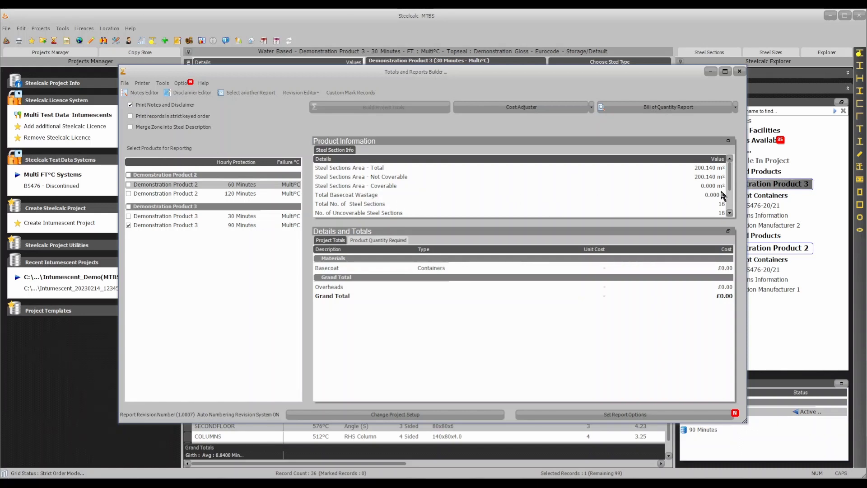
# Review the remaining steel section information and the basecoat's container details, required quantity and calculated wastage.
pyautogui.moveTo(733, 190); pyautogui.dragTo(736, 213)
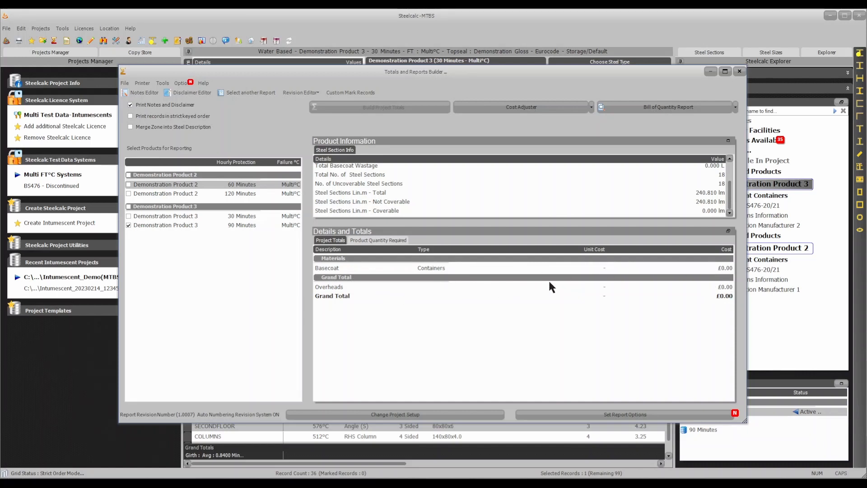
pyautogui.click(386, 241)
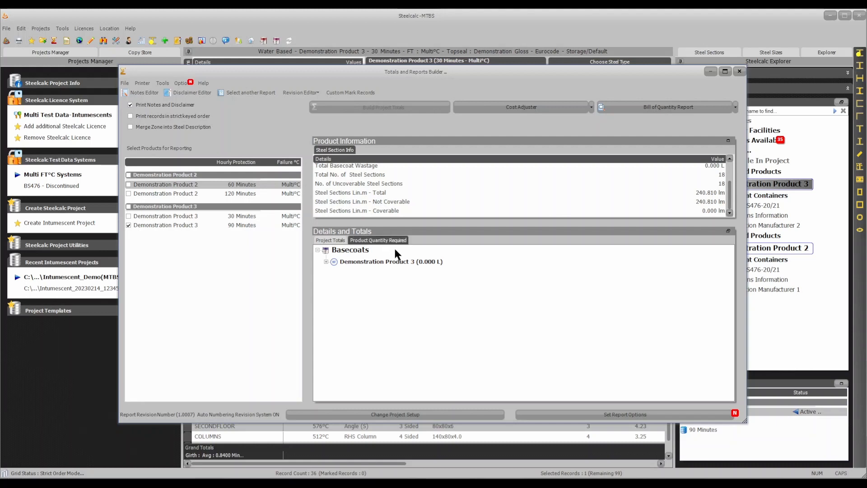
pyautogui.click(325, 263)
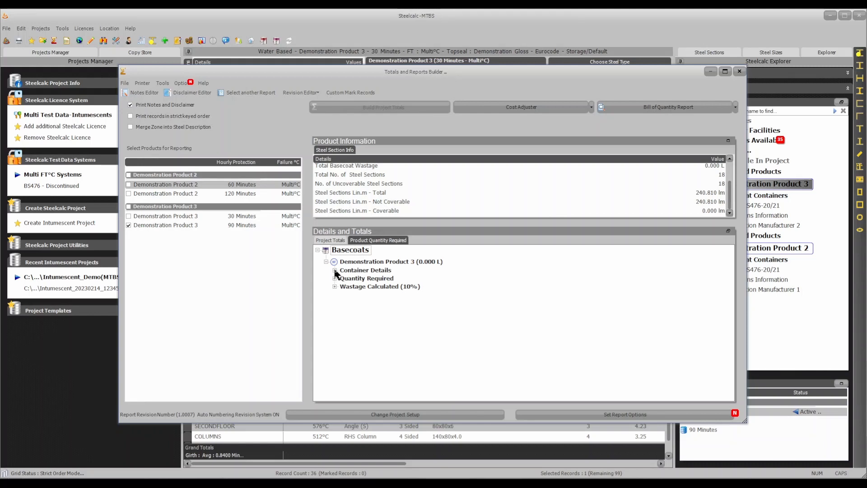
pyautogui.click(334, 270)
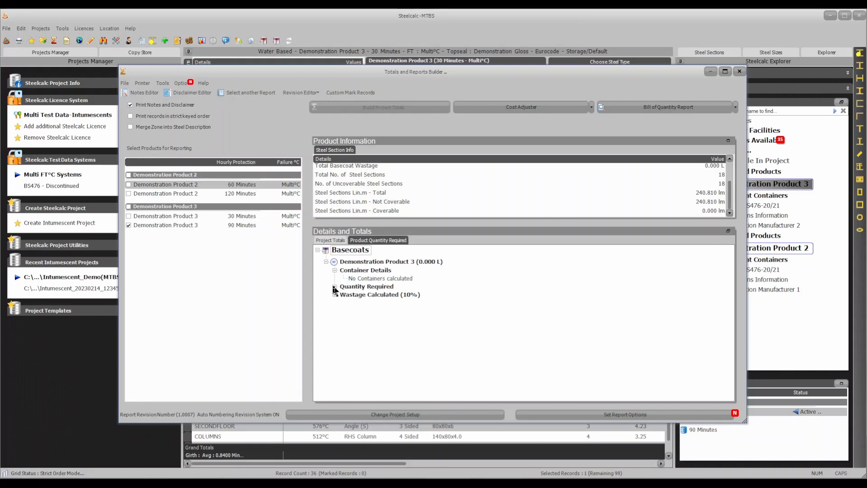
pyautogui.click(334, 287)
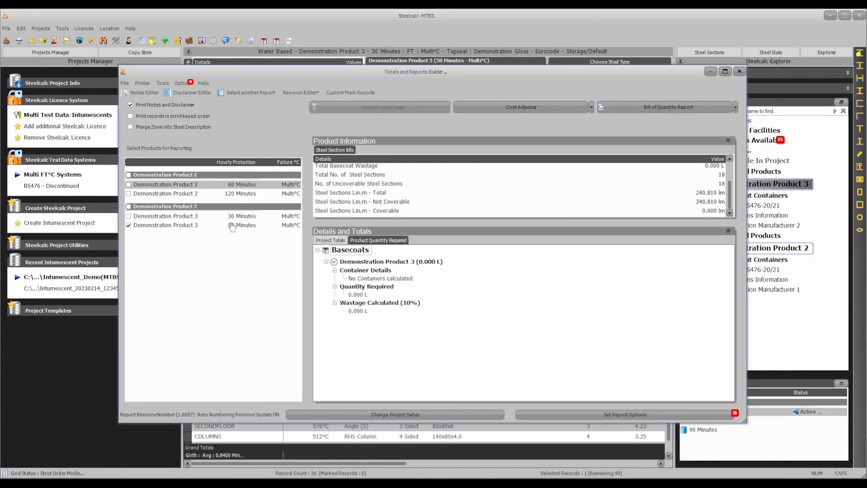
# Rebuild the project totals with the 30-minute protection of Demonstration Product 3 included and review the full steel section information.
pyautogui.click(129, 216)
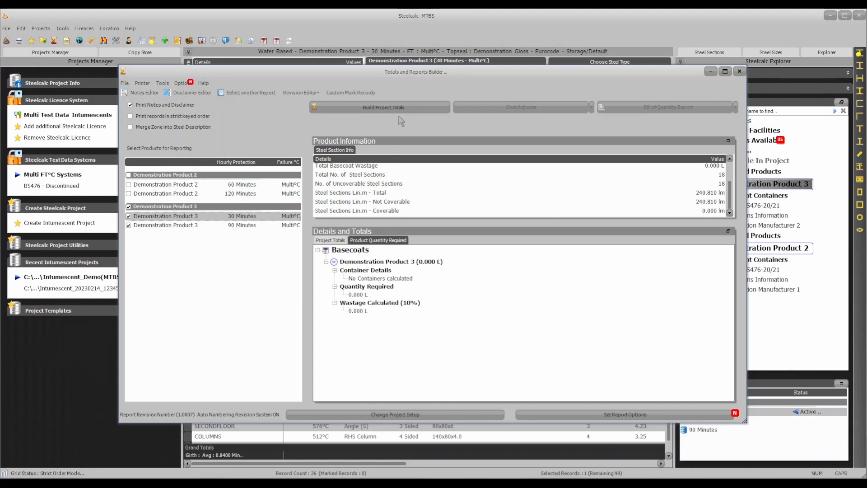
pyautogui.click(376, 110)
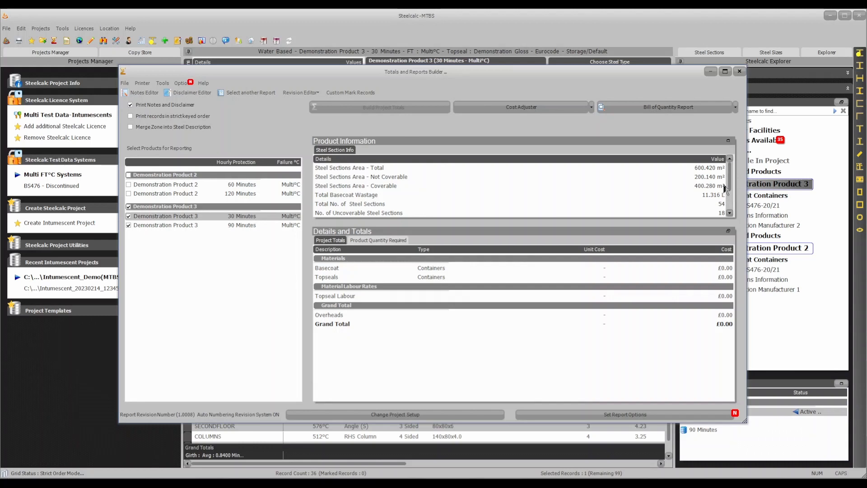
pyautogui.moveTo(730, 184)
pyautogui.mouseDown()
pyautogui.moveTo(732, 211)
pyautogui.moveTo(740, 178)
pyautogui.mouseUp()
pyautogui.click(728, 142)
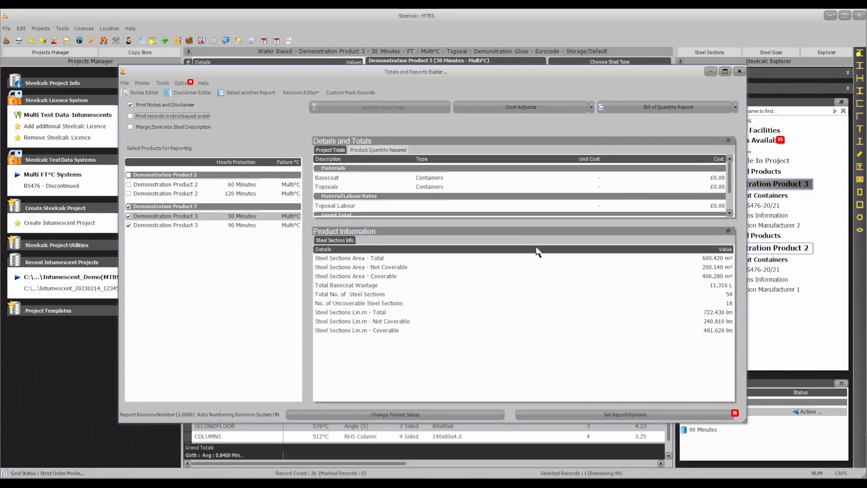
pyautogui.click(727, 231)
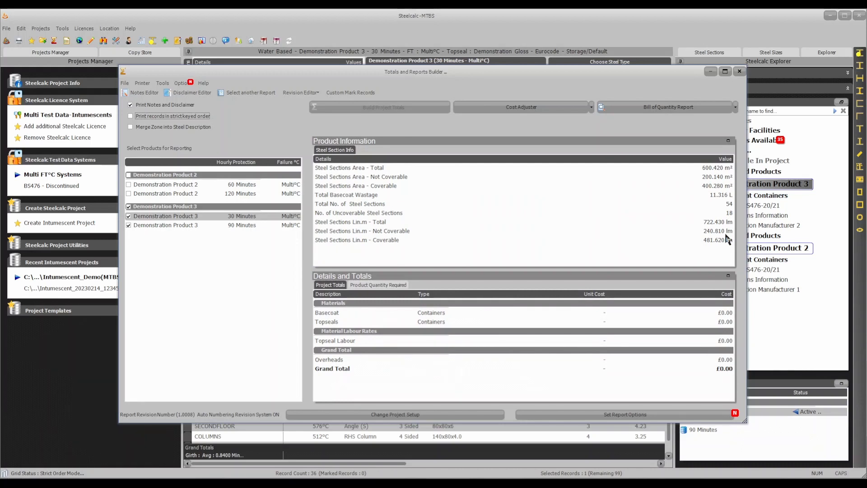
pyautogui.click(729, 275)
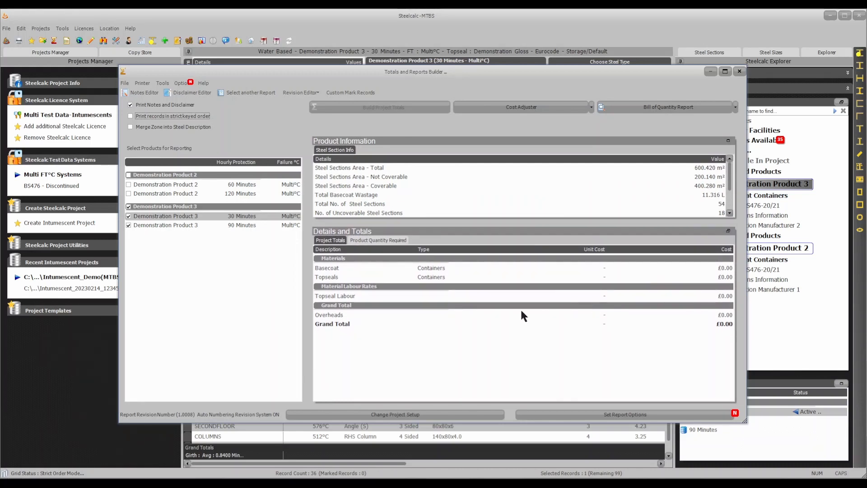
# Examine the container details, required quantity and calculated wastage for the Demonstration Product 3 basecoat and the Demonstration Gloss topseal.
pyautogui.click(372, 241)
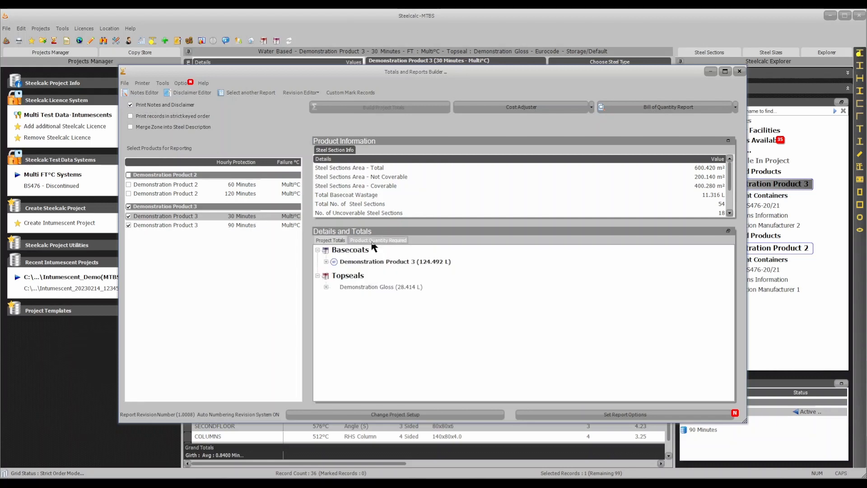
pyautogui.click(326, 262)
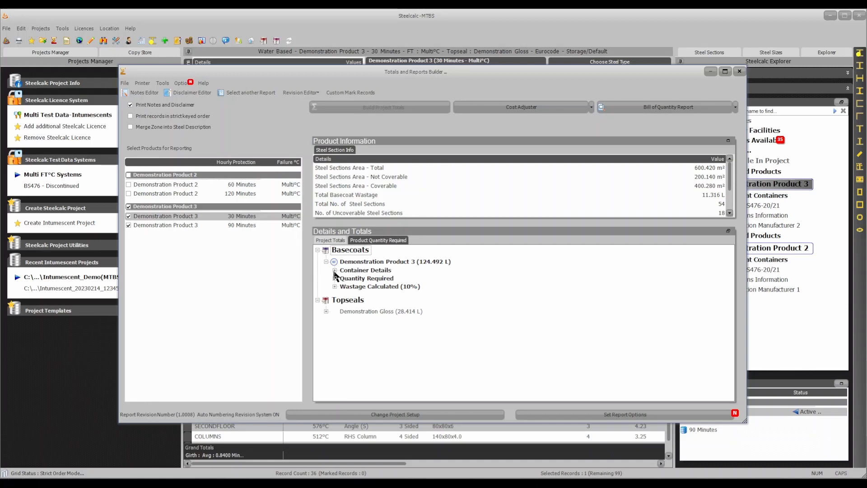
pyautogui.click(334, 270)
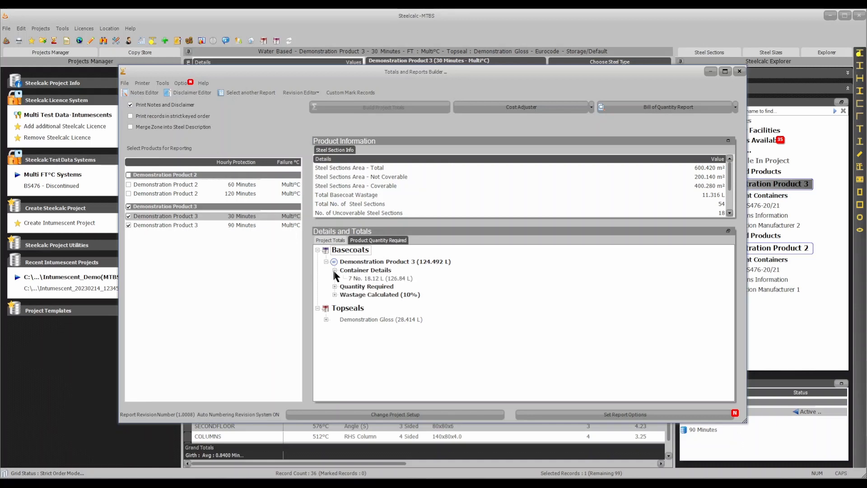
pyautogui.click(335, 287)
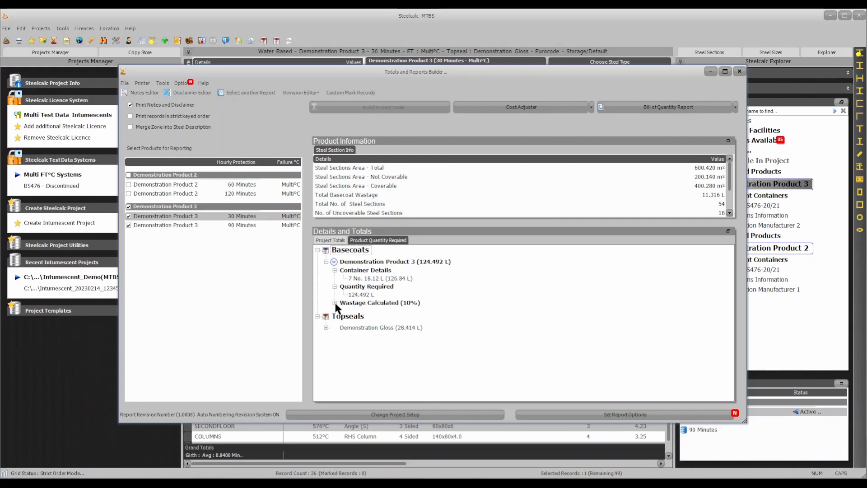
pyautogui.click(335, 303)
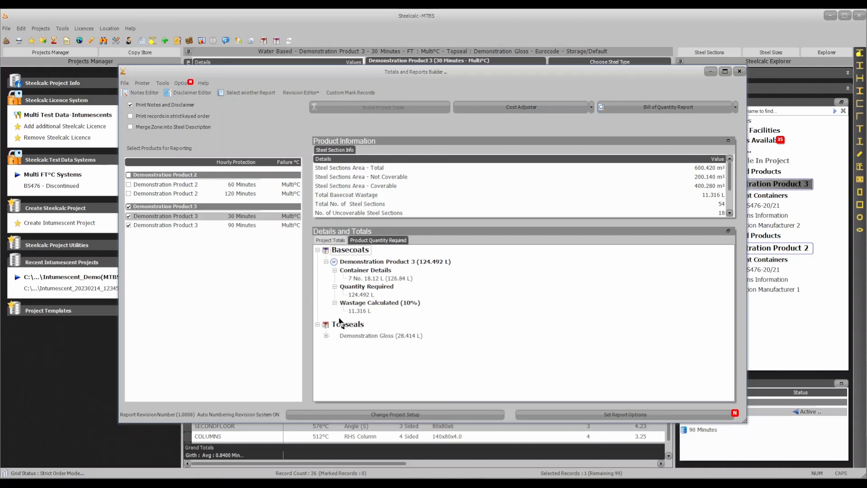
pyautogui.click(326, 336)
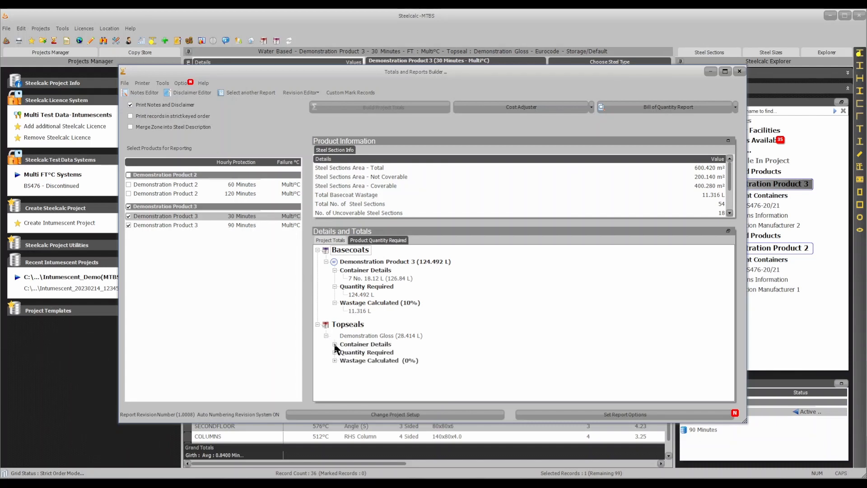
pyautogui.click(335, 345)
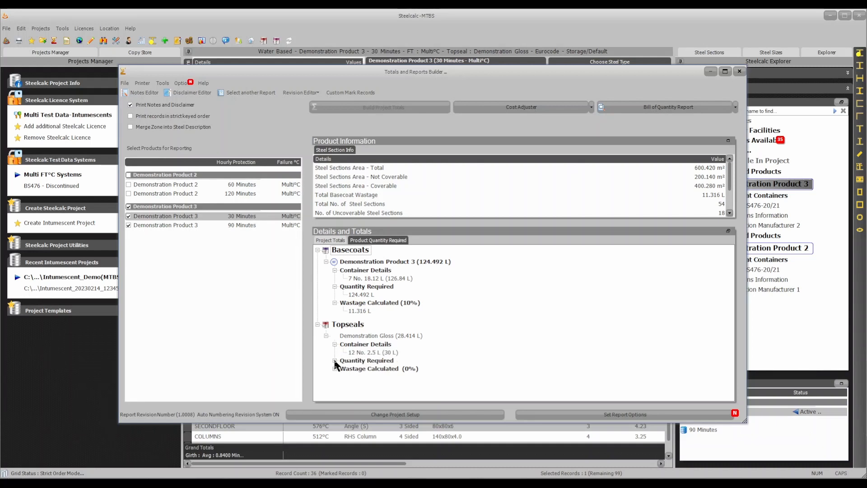
pyautogui.click(335, 360)
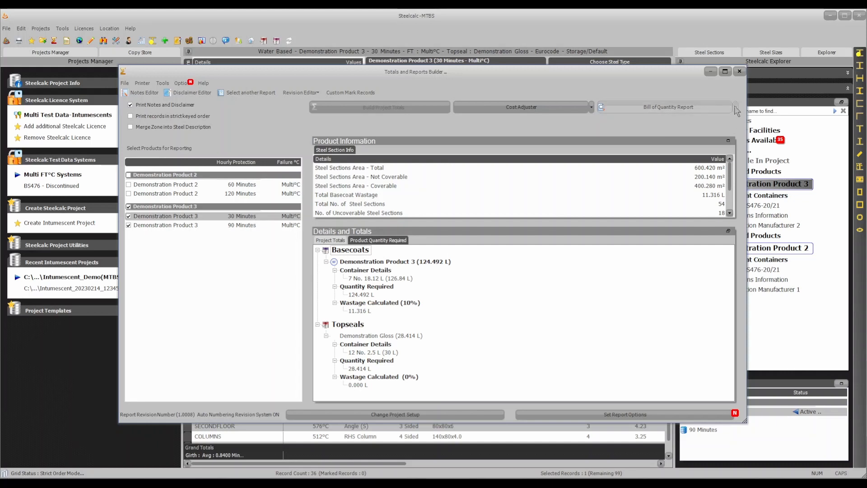
# Choose the Bill of Quantity Report from the available report types and preview it.
pyautogui.click(736, 108)
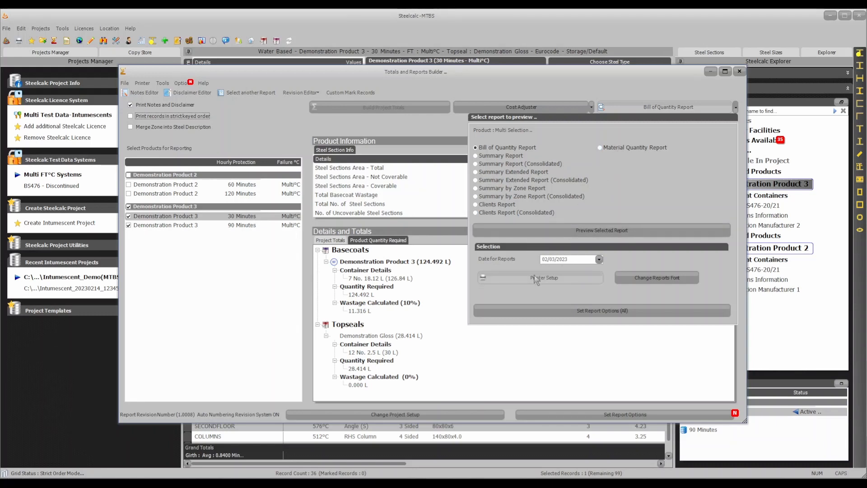
pyautogui.click(480, 156)
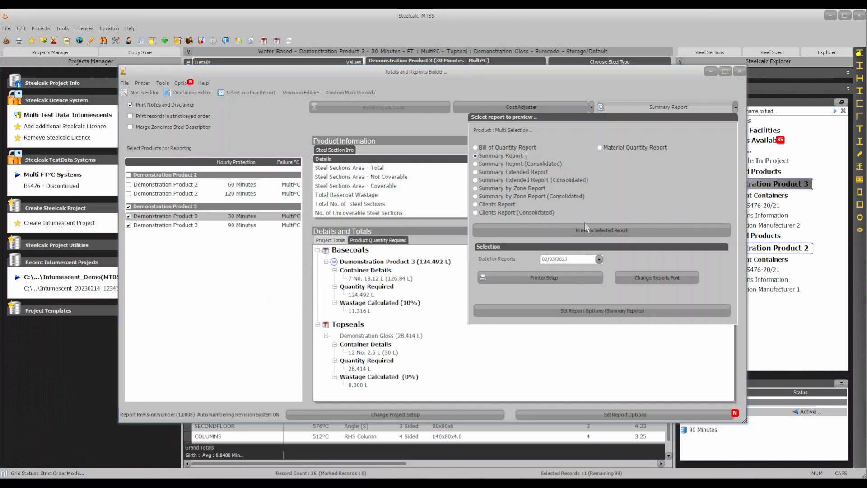
pyautogui.click(478, 171)
pyautogui.click(477, 148)
pyautogui.click(614, 231)
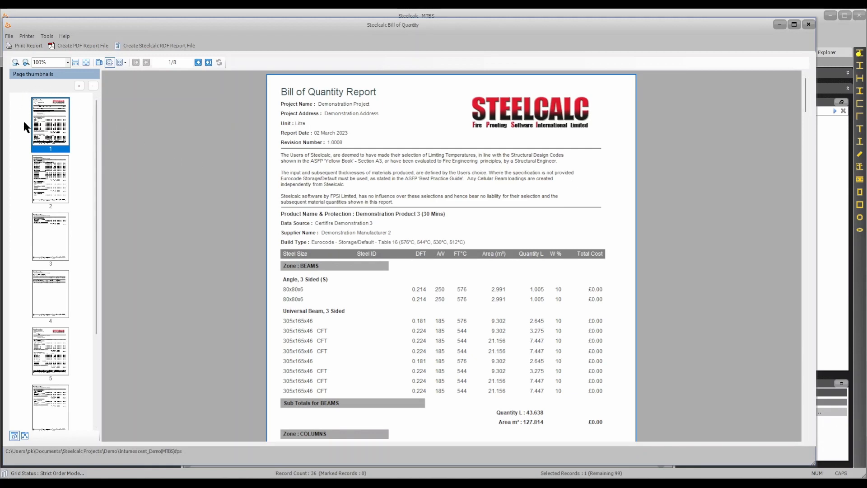
# Look through pages 2 to 5 of the Bill of Quantity Report.
pyautogui.scroll(-3, 77, 156)
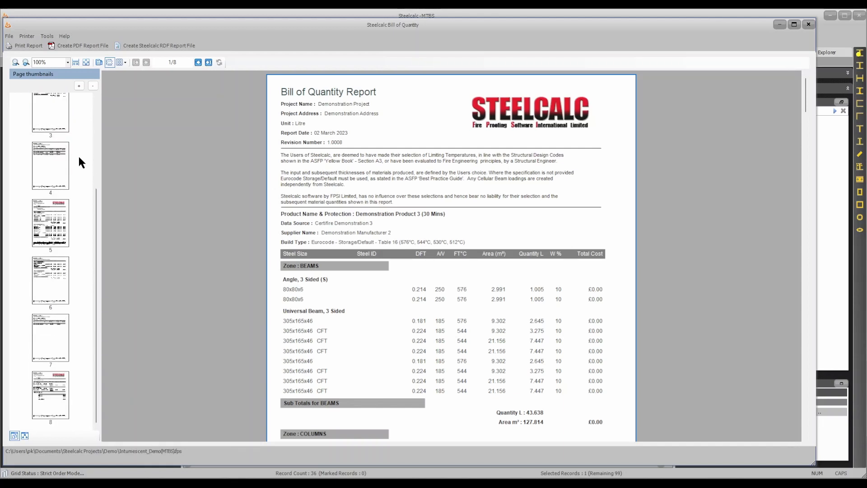
pyautogui.scroll(3, 79, 162)
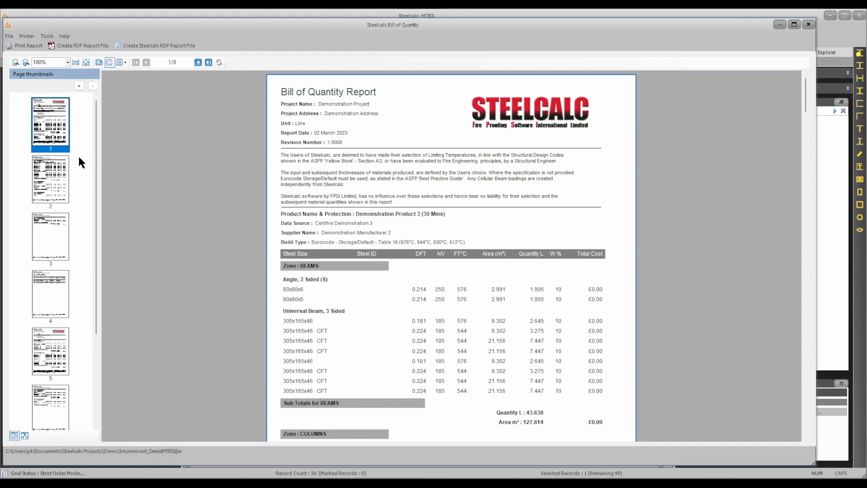
pyautogui.click(44, 190)
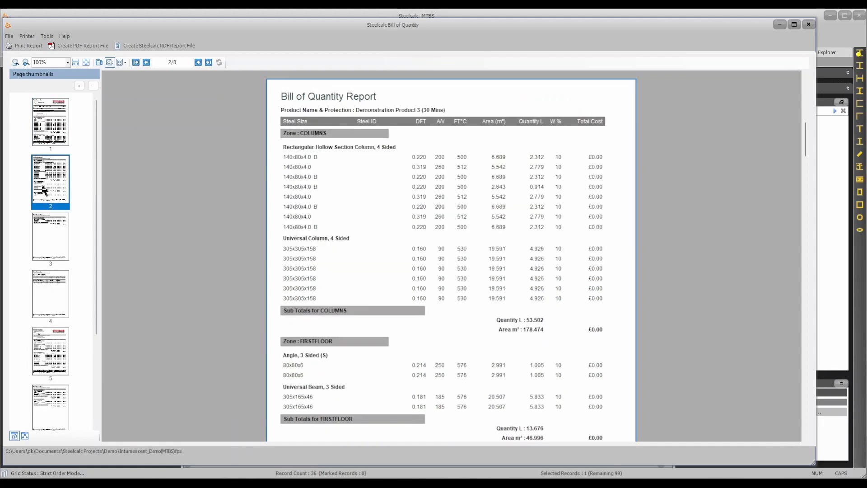
pyautogui.click(53, 236)
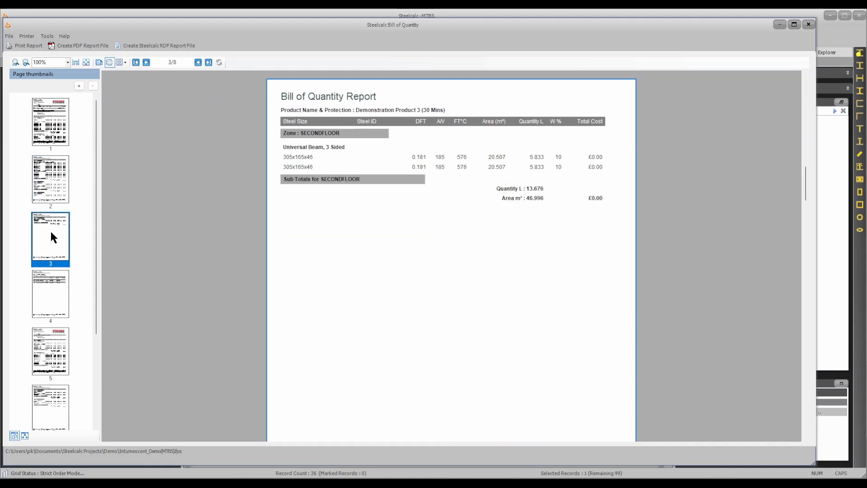
pyautogui.click(53, 287)
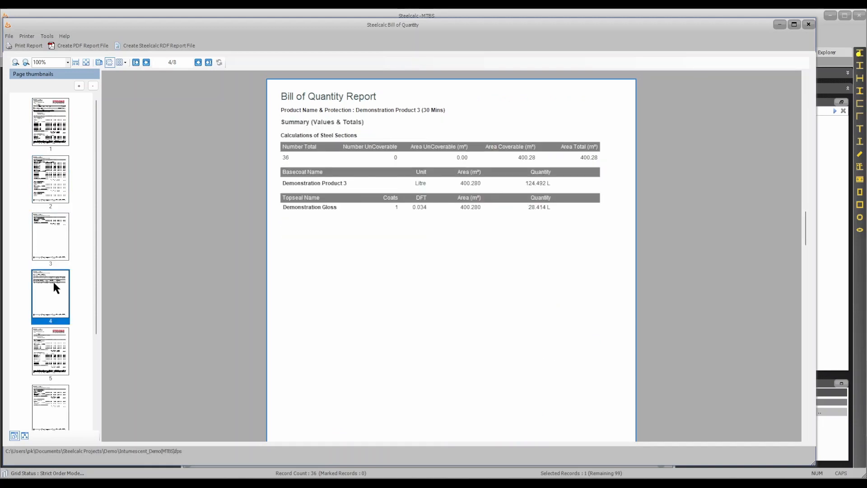
pyautogui.click(47, 349)
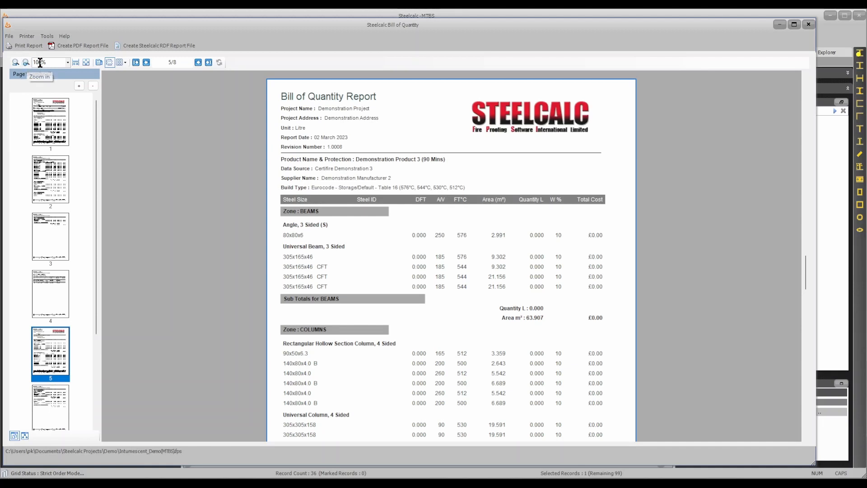
# View the Bill of Quantity Report at 200 %, Page Width and Whole Page zoom, and return to its first page.
pyautogui.click(69, 65)
pyautogui.click(68, 63)
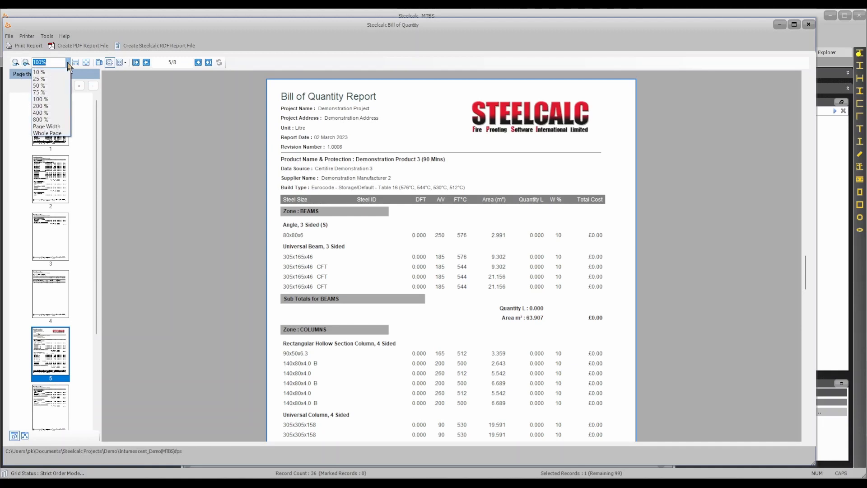
pyautogui.click(63, 110)
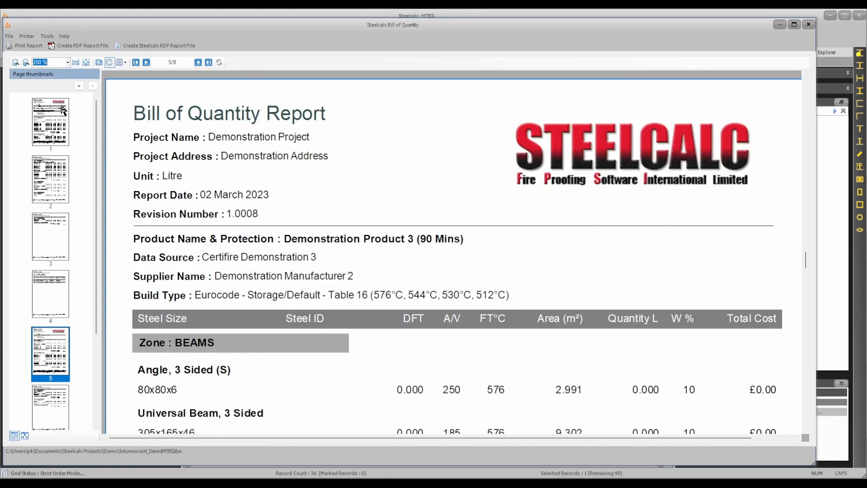
pyautogui.click(68, 63)
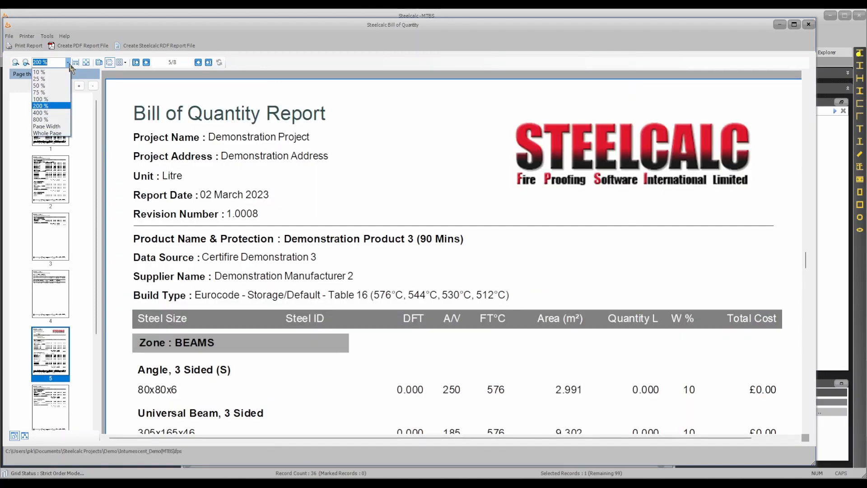
pyautogui.click(63, 127)
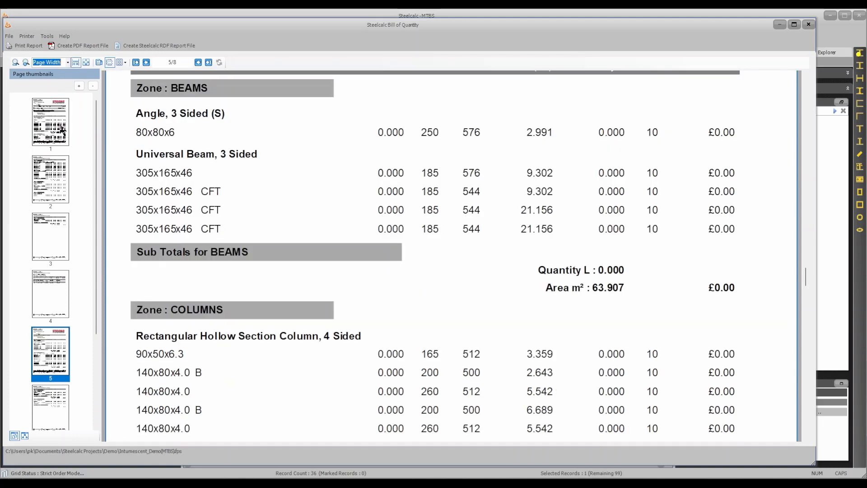
pyautogui.click(68, 64)
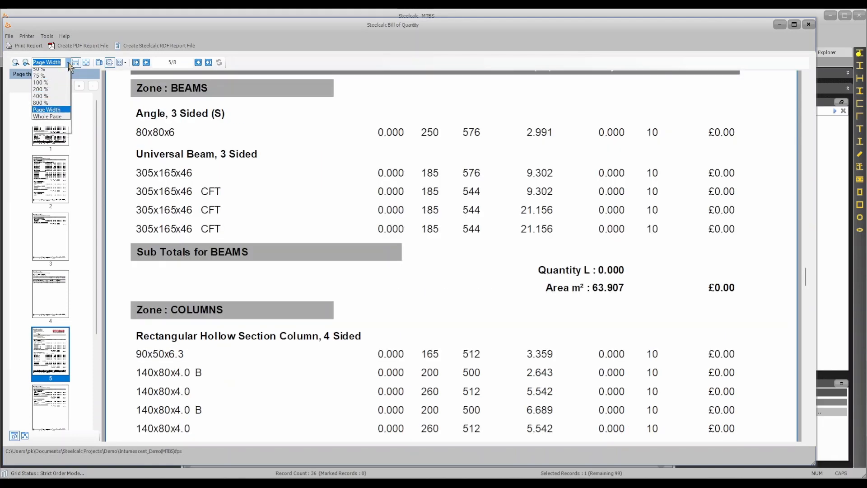
pyautogui.click(57, 133)
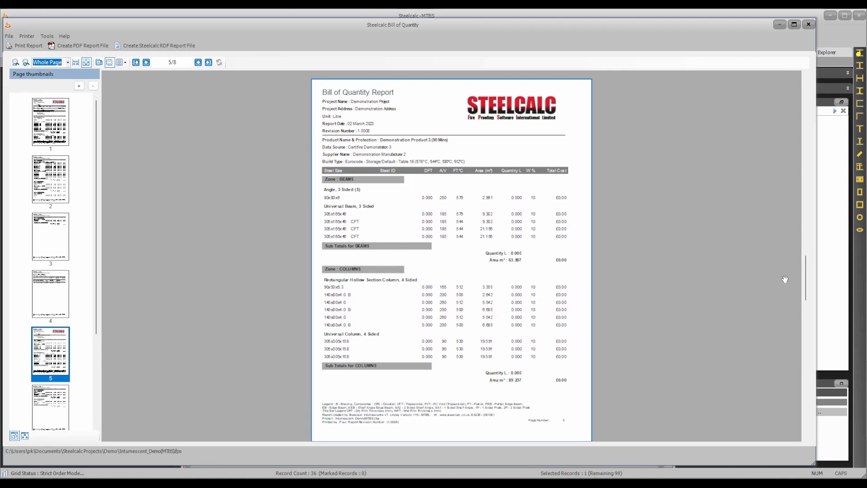
pyautogui.moveTo(807, 287); pyautogui.dragTo(806, 104)
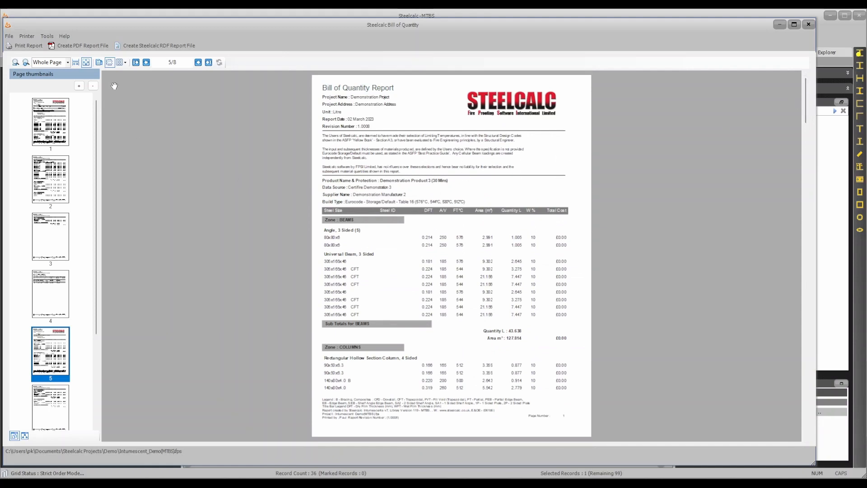
# Compare the report preview in single-page, continuous and three-column multipage layouts, ending in continuous view.
pyautogui.click(99, 63)
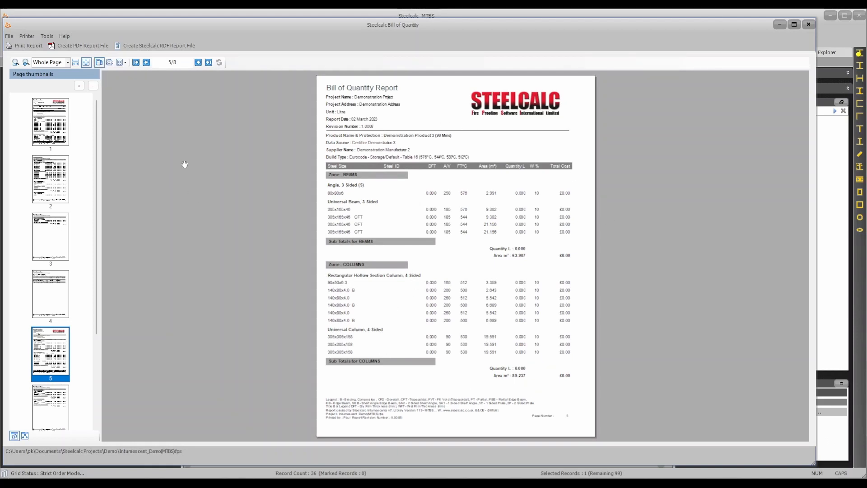
pyautogui.click(109, 64)
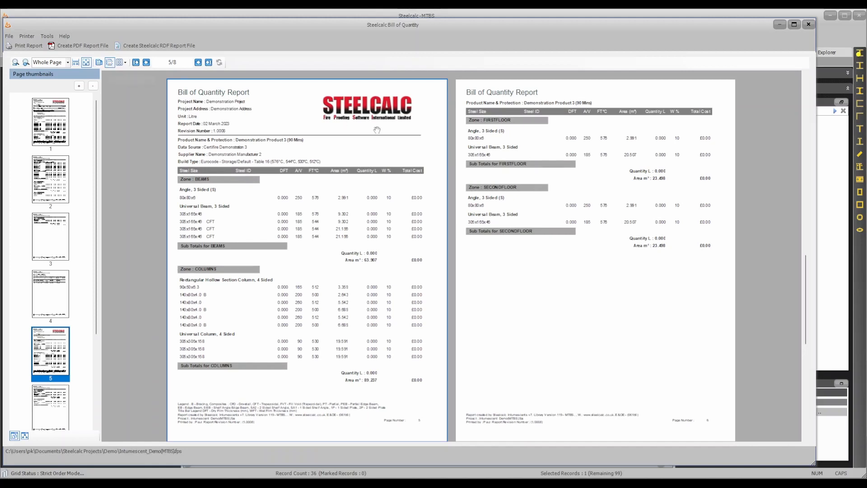
pyautogui.moveTo(805, 303); pyautogui.dragTo(809, 111)
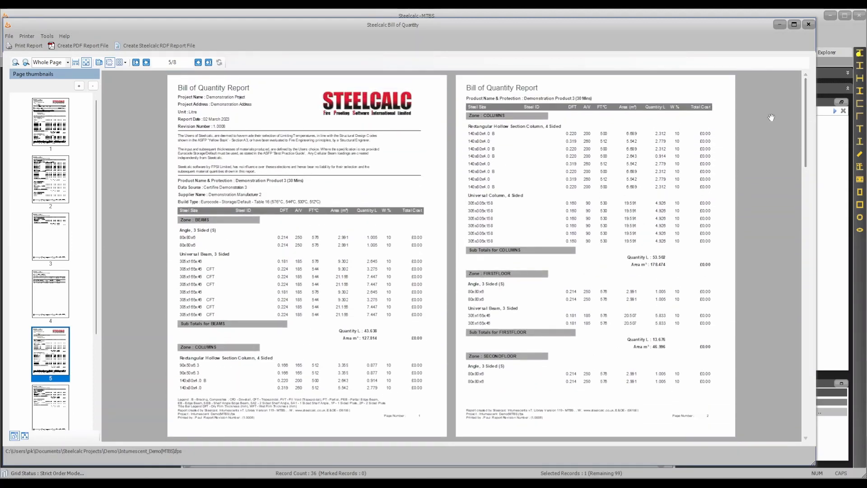
pyautogui.click(120, 64)
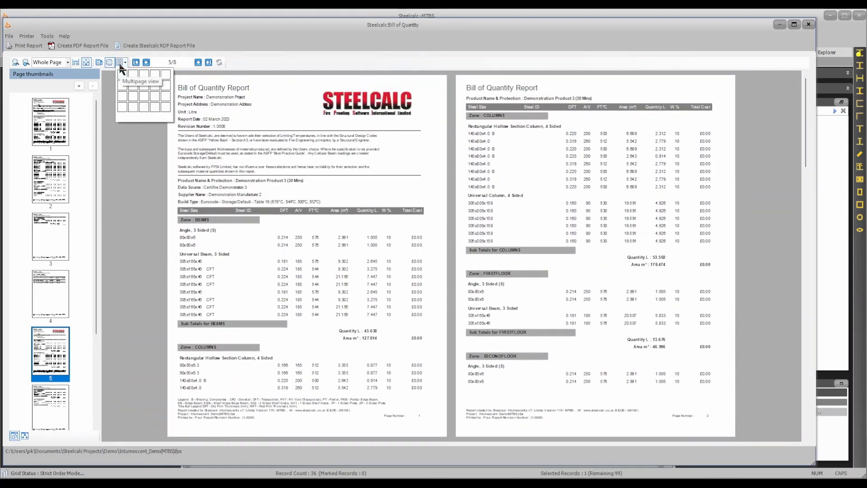
pyautogui.click(144, 86)
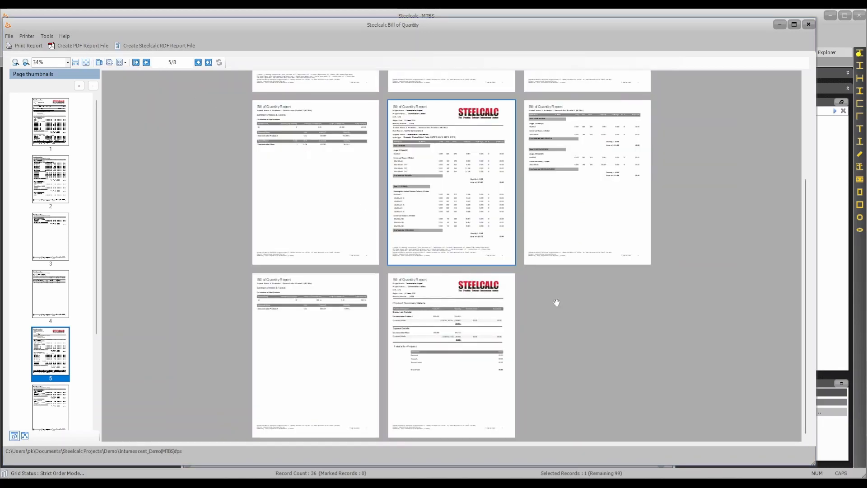
pyautogui.scroll(1, 555, 303)
pyautogui.scroll(2, 556, 303)
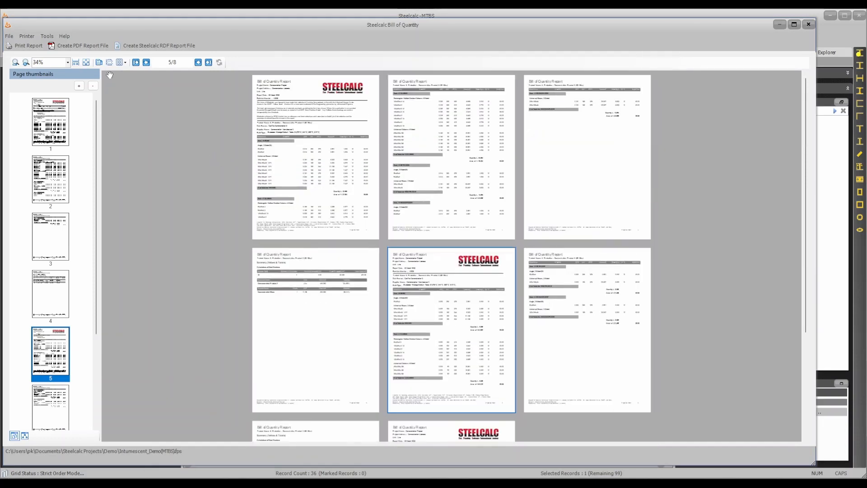
pyautogui.click(110, 63)
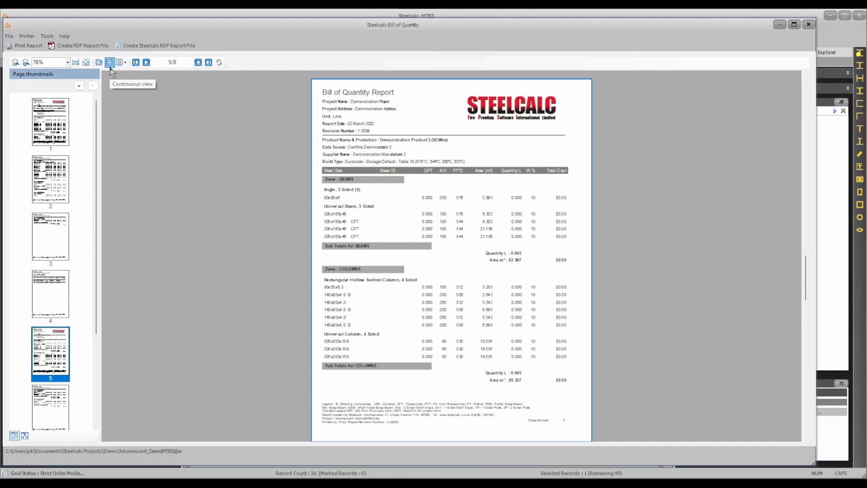
pyautogui.scroll(-15, 461, 212)
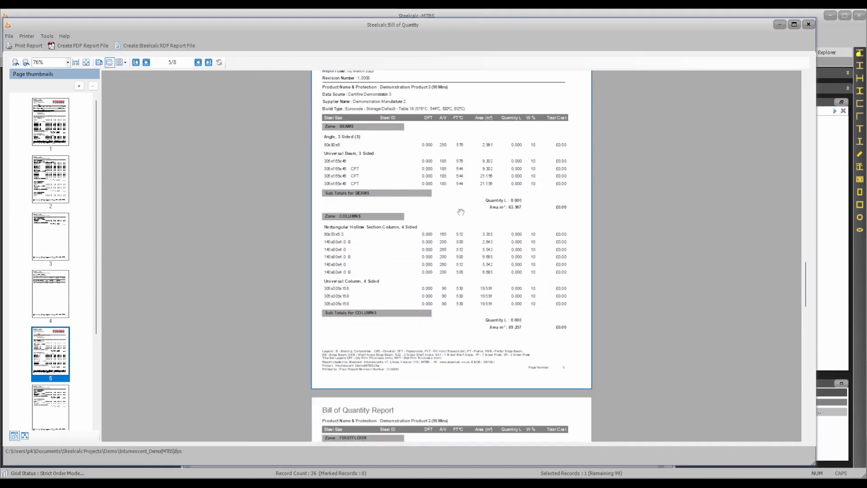
pyautogui.scroll(8, 460, 213)
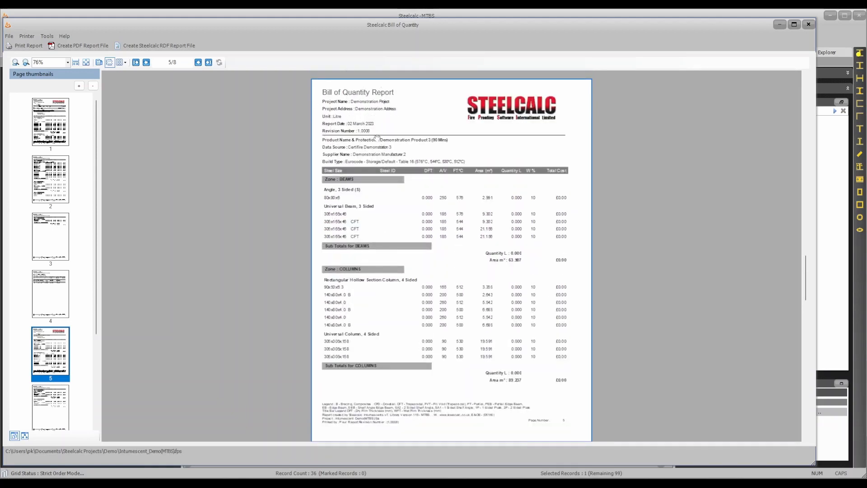
# Check the default printer details and paper orientation for printing the report, and close them without printing.
pyautogui.click(23, 47)
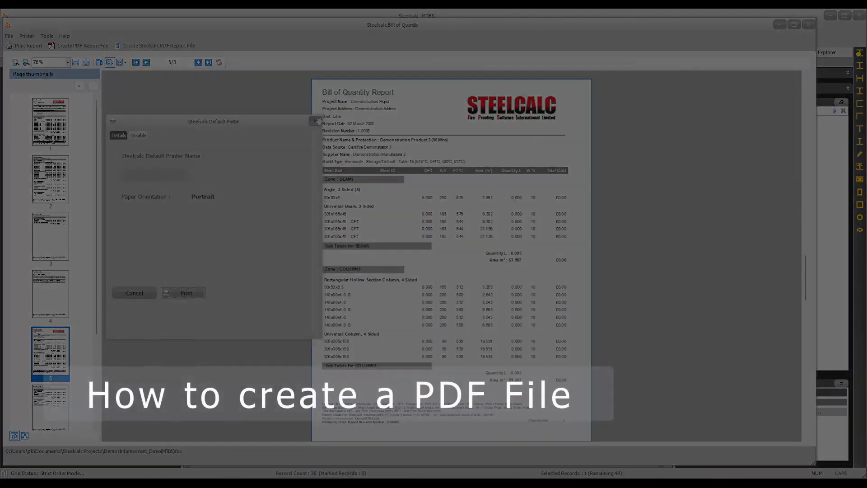
pyautogui.click(315, 121)
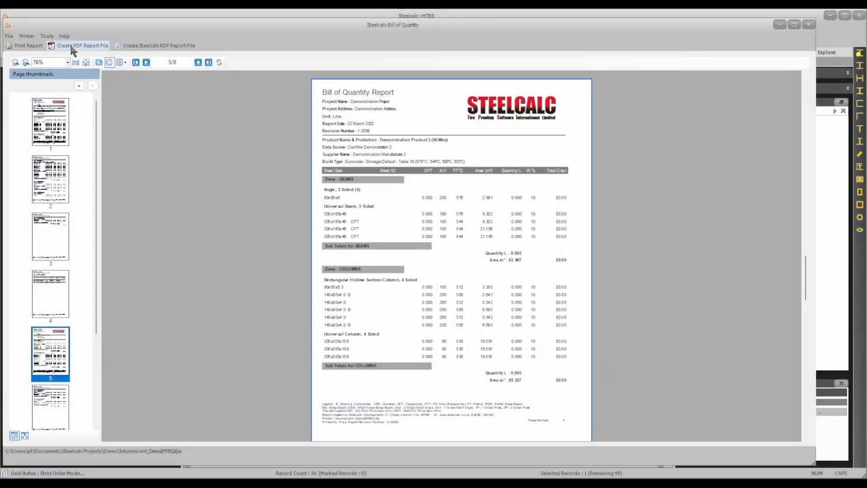
# Save the report as BR-Intumescent_Demo(MTBS).pdf in the Demo folder without password security, and decline opening the file's location.
pyautogui.click(71, 47)
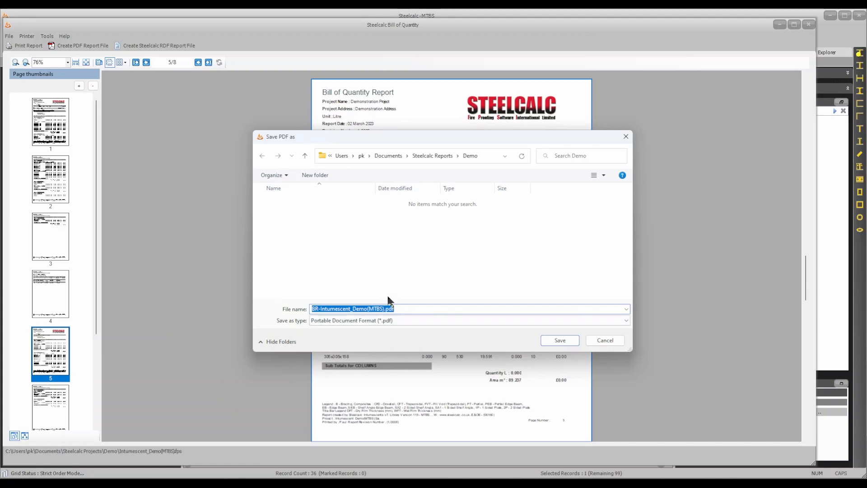
pyautogui.click(558, 345)
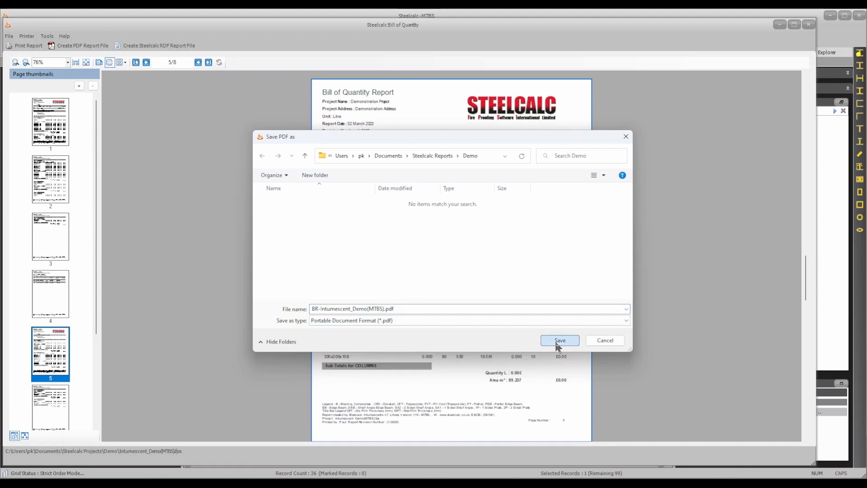
pyautogui.click(557, 344)
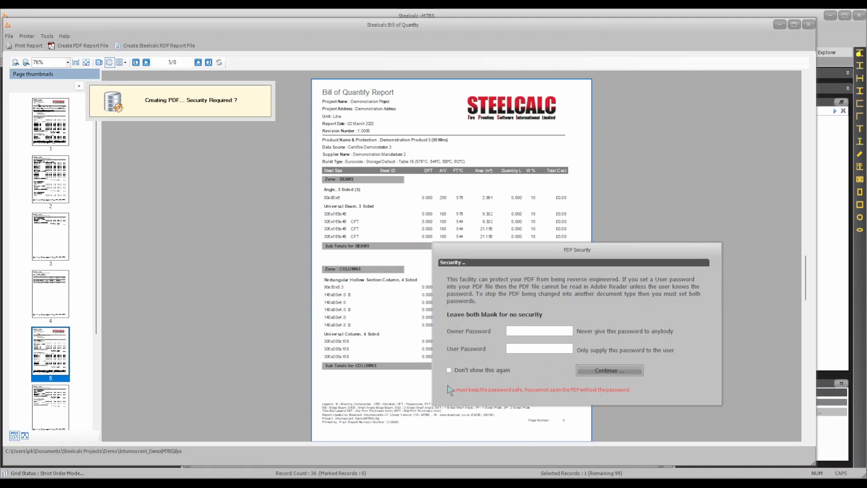
pyautogui.click(597, 373)
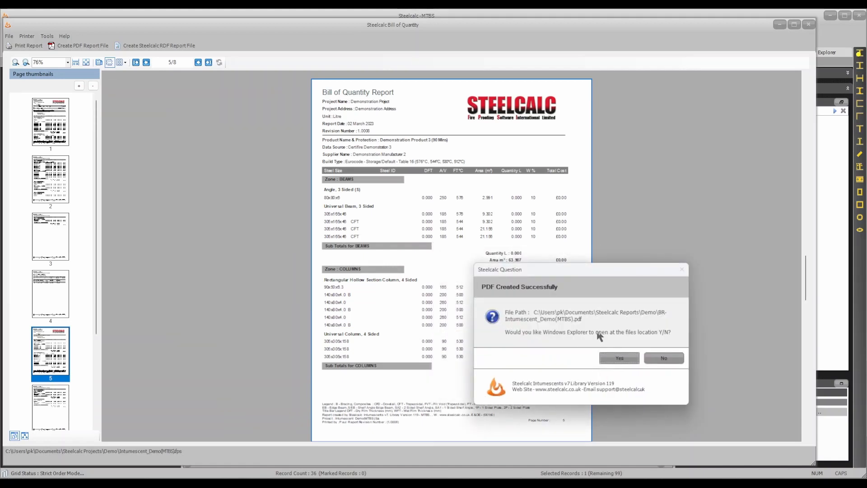
pyautogui.click(659, 357)
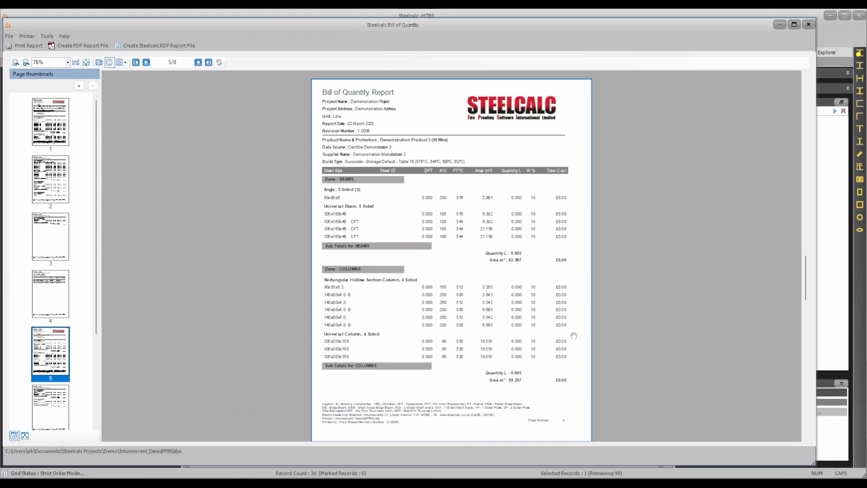
pyautogui.click(9, 36)
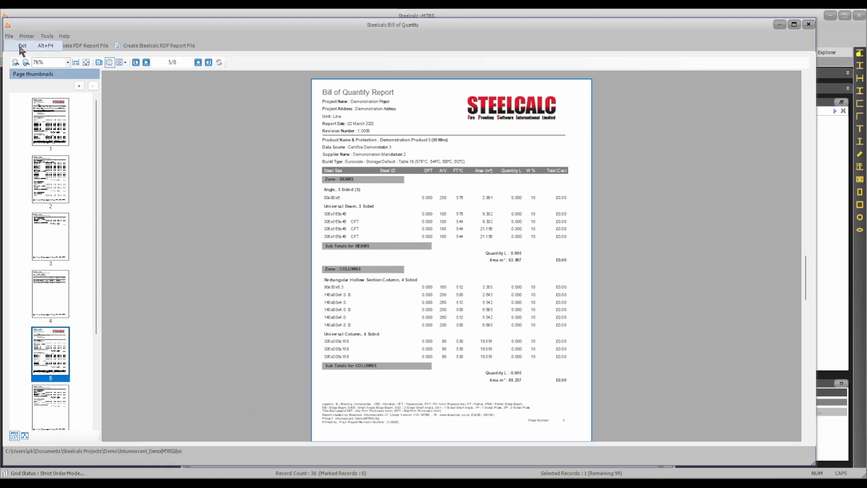
pyautogui.click(26, 36)
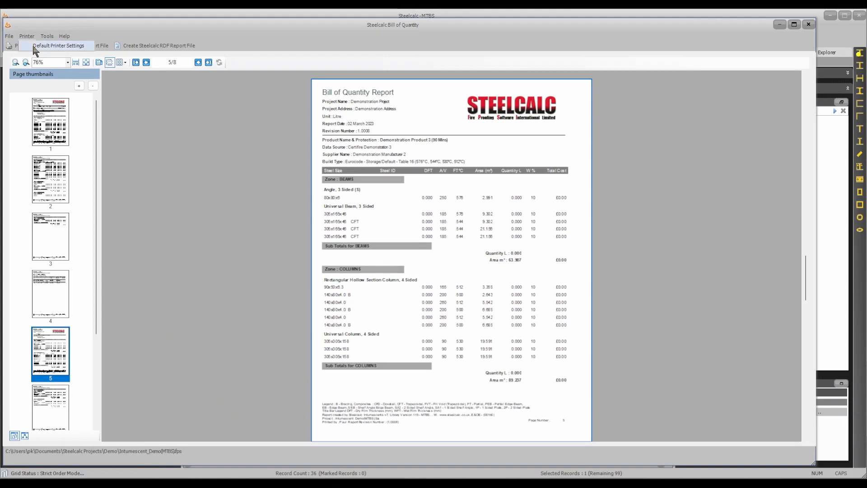
pyautogui.click(47, 36)
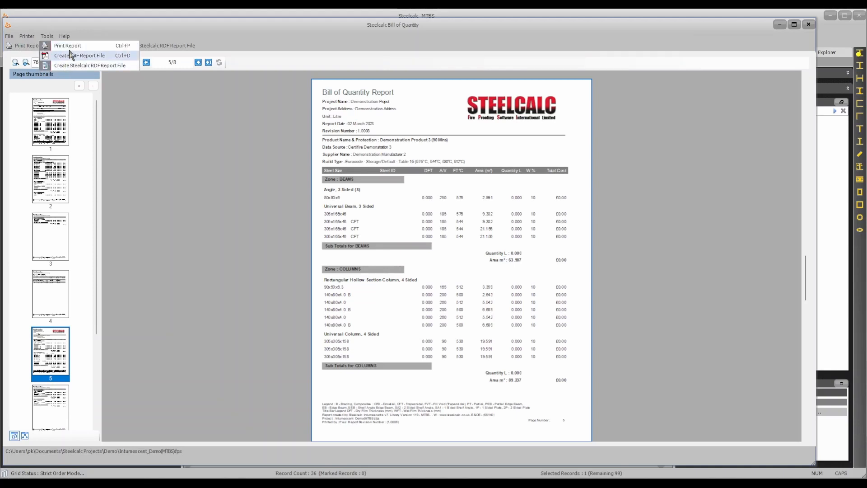
pyautogui.click(65, 37)
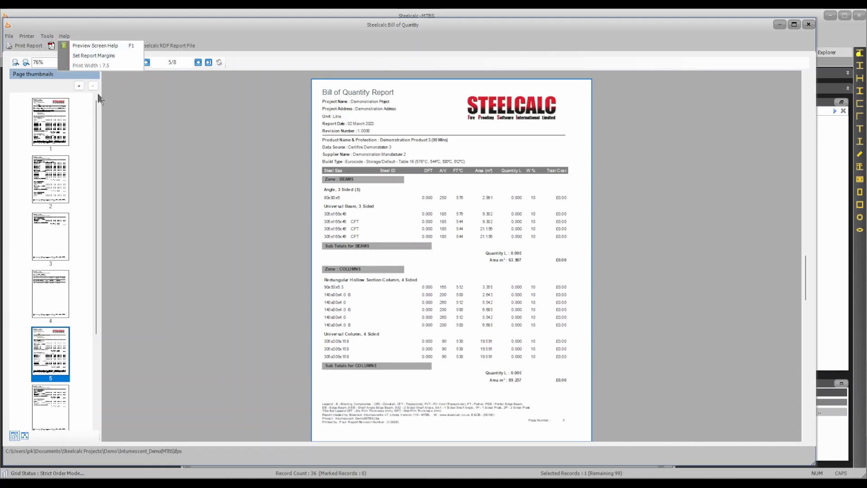
pyautogui.click(123, 111)
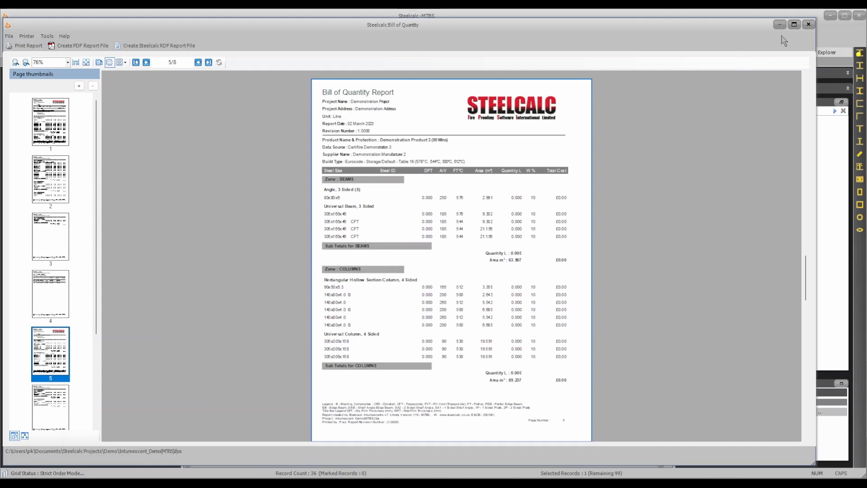
# Close the Bill of Quantity preview, select the Summary Report as the report type and preview it.
pyautogui.click(810, 26)
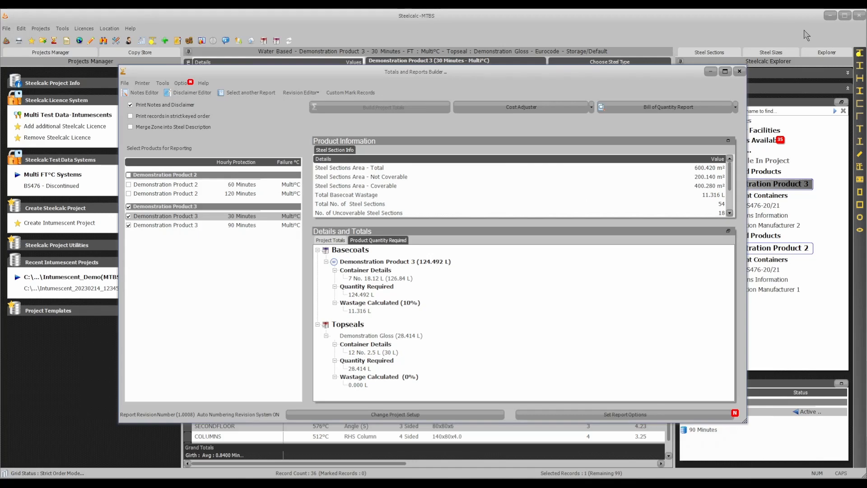
pyautogui.click(736, 108)
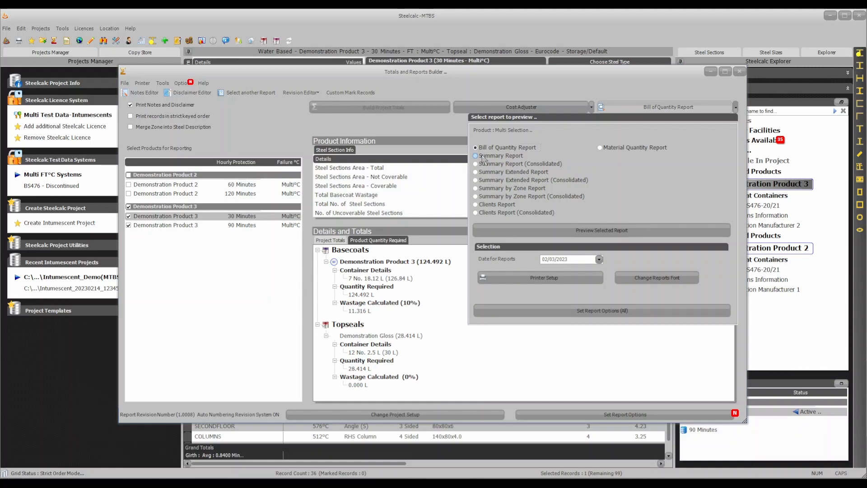
pyautogui.click(476, 156)
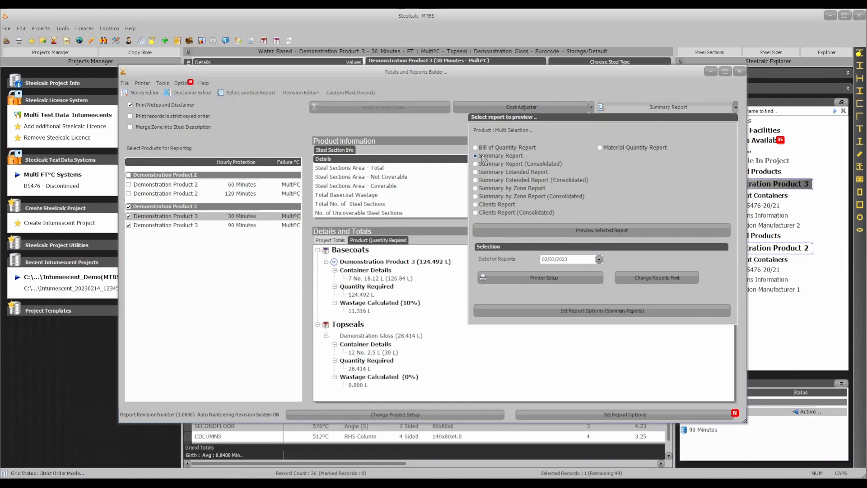
pyautogui.click(599, 230)
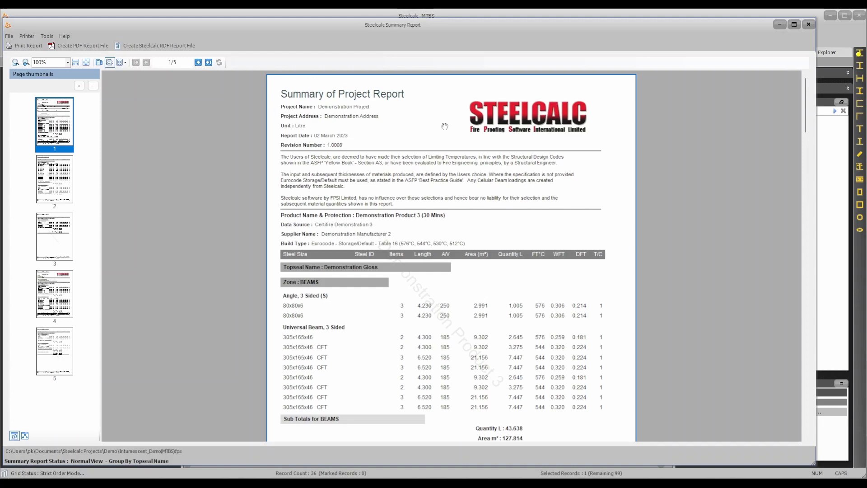
# Look through the pages of the Summary Report preview, and check the default printer details without printing.
pyautogui.scroll(-1, 405, 271)
pyautogui.scroll(-5, 405, 271)
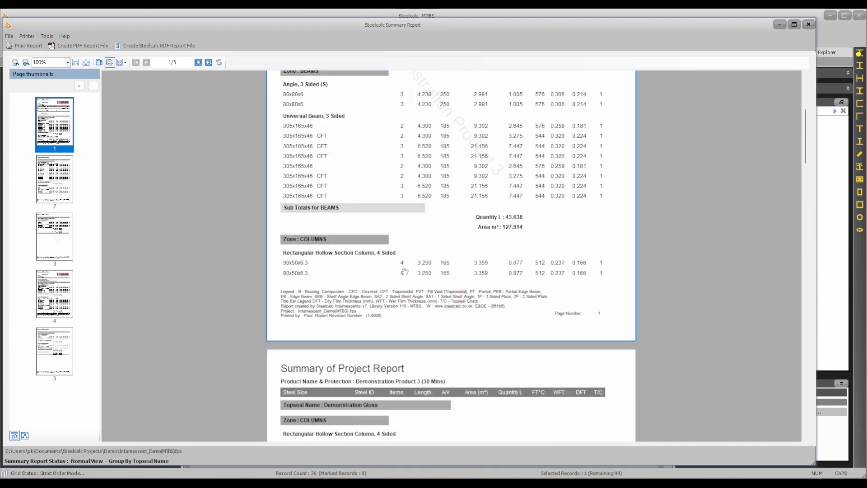
pyautogui.scroll(-10, 405, 271)
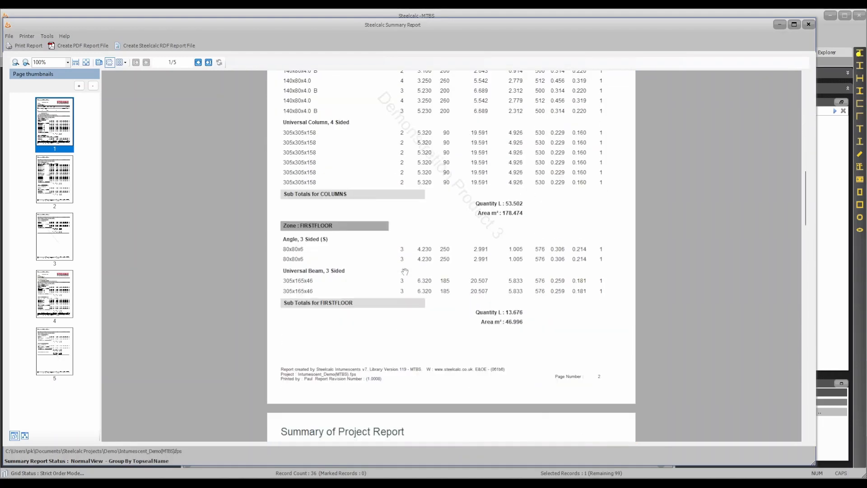
pyautogui.scroll(-10, 405, 272)
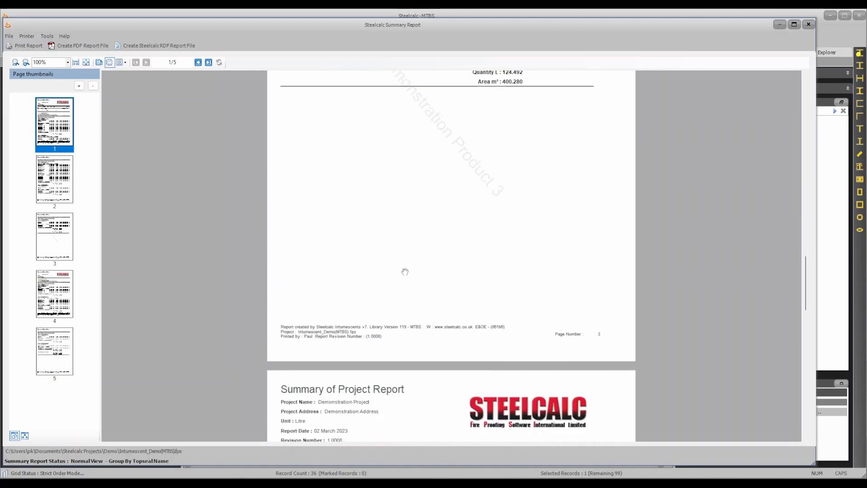
pyautogui.scroll(-10, 405, 271)
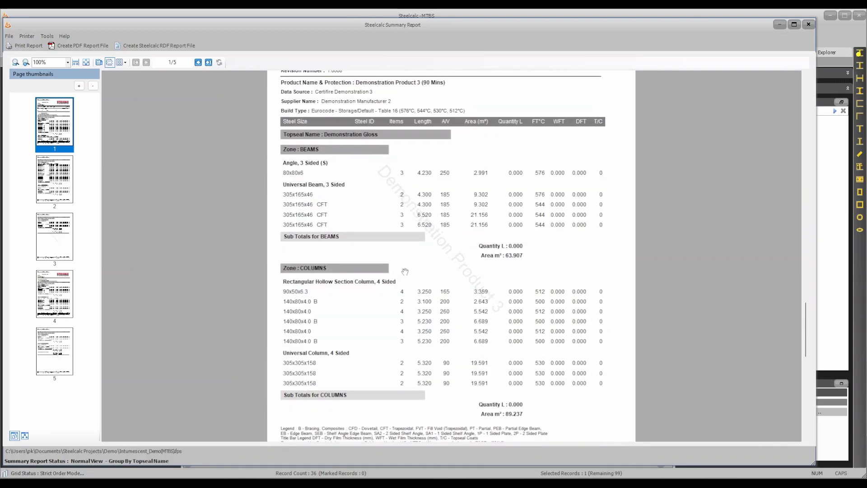
pyautogui.scroll(10, 405, 271)
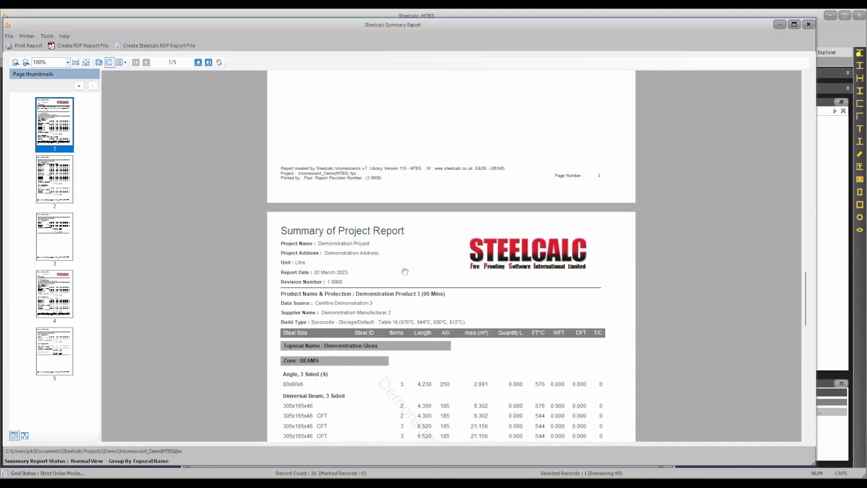
pyautogui.scroll(12, 404, 272)
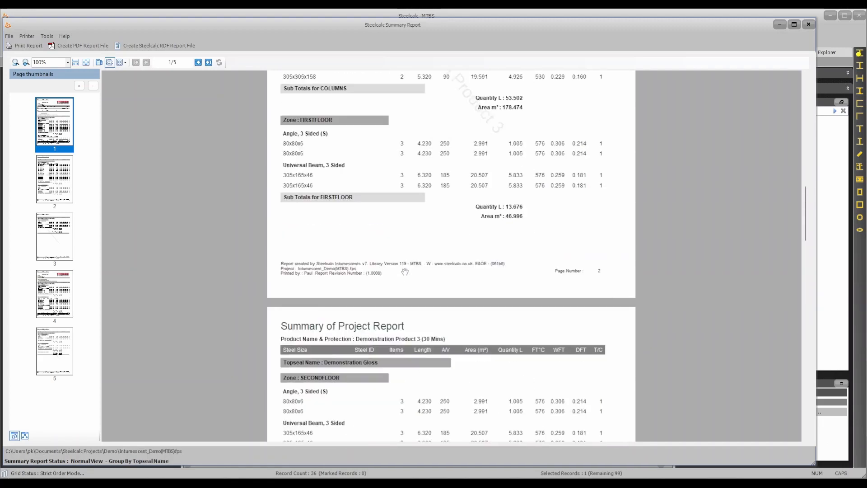
pyautogui.scroll(10, 405, 272)
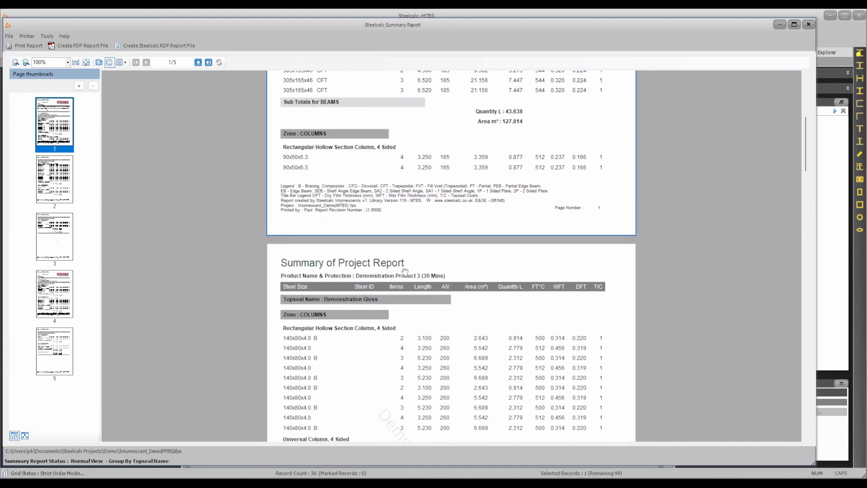
pyautogui.scroll(6, 405, 271)
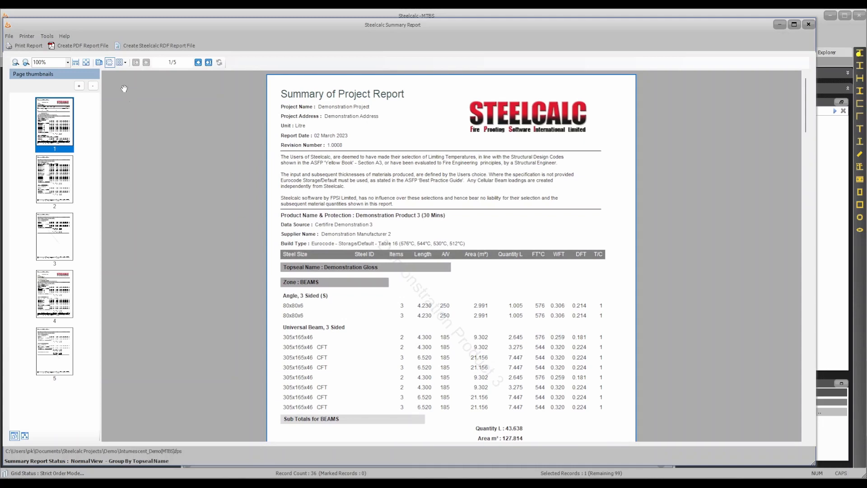
pyautogui.click(18, 47)
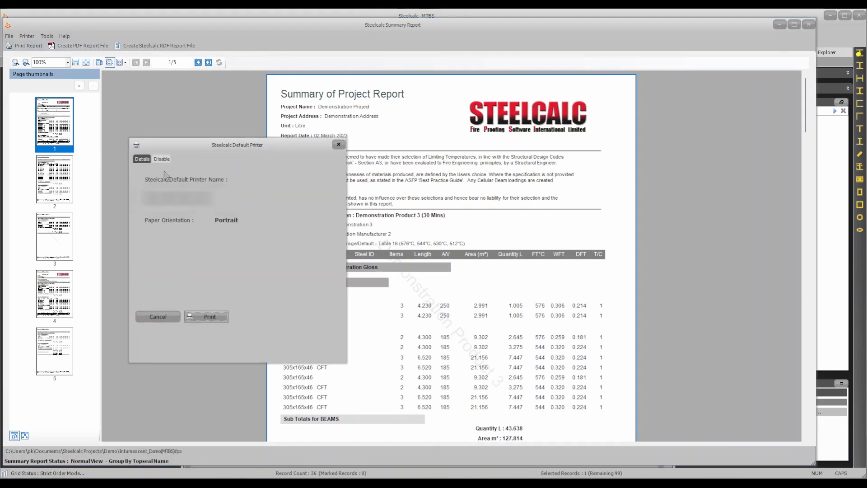
pyautogui.click(339, 144)
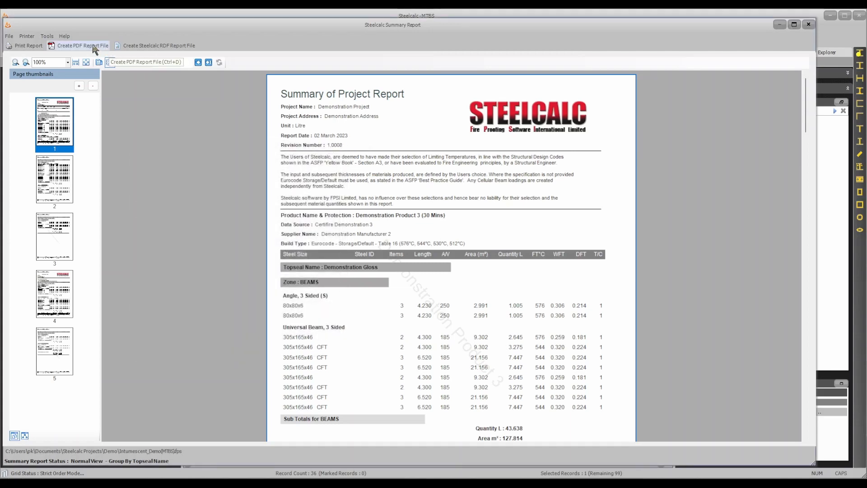
# Save the Summary Report as SR-Intumescent_Demo(MTBS).pdf in the Demo folder without passwords, decline opening its location, and close the preview.
pyautogui.click(85, 50)
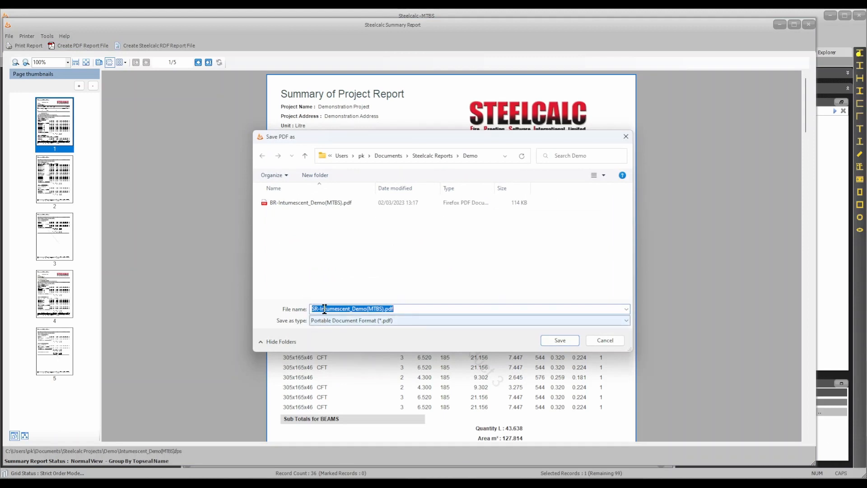
pyautogui.click(561, 342)
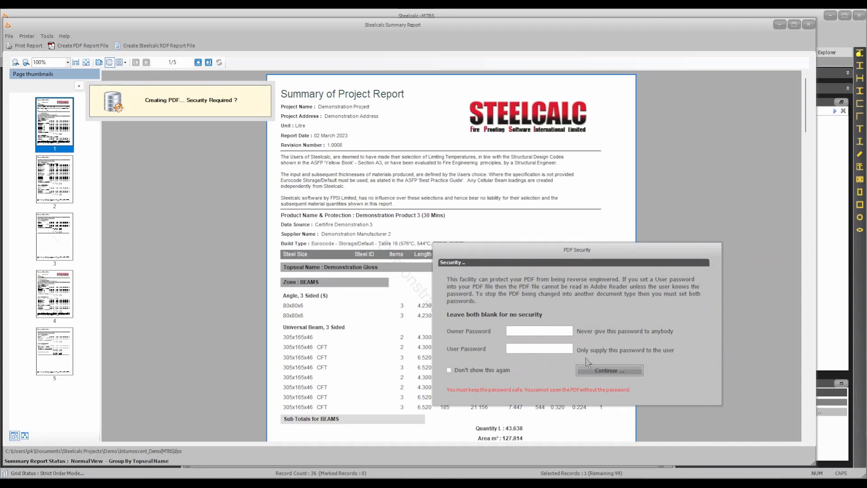
pyautogui.click(610, 377)
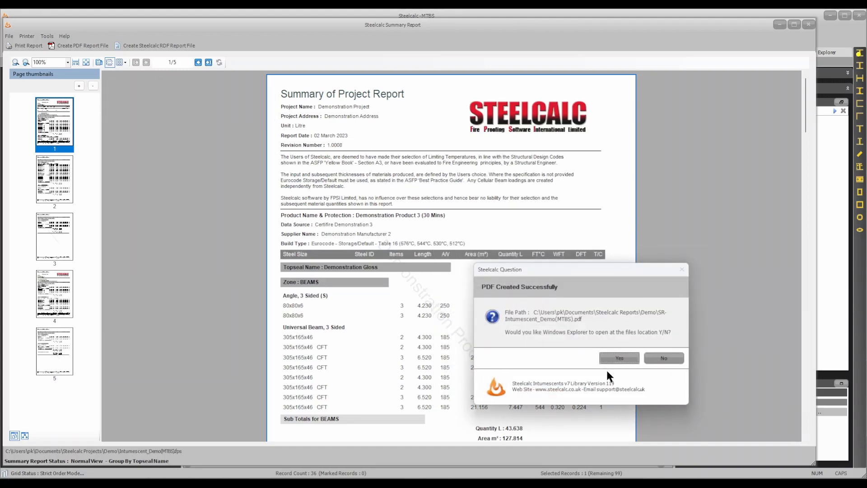
pyautogui.click(664, 358)
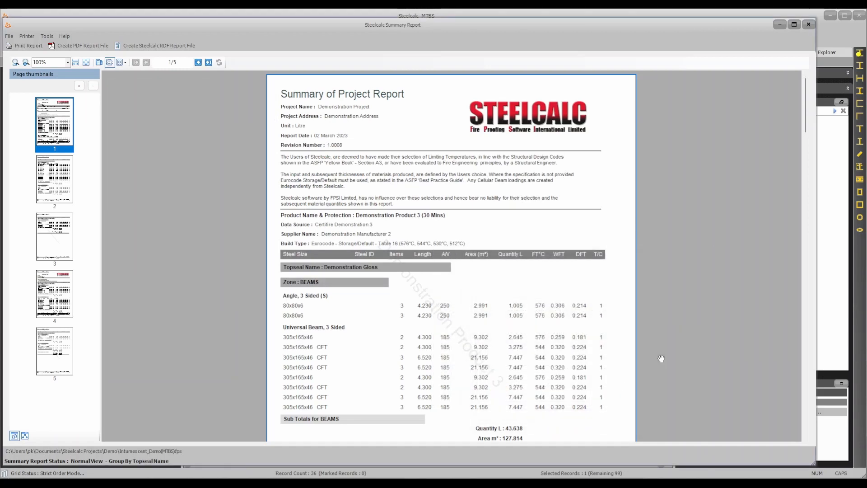
pyautogui.click(809, 25)
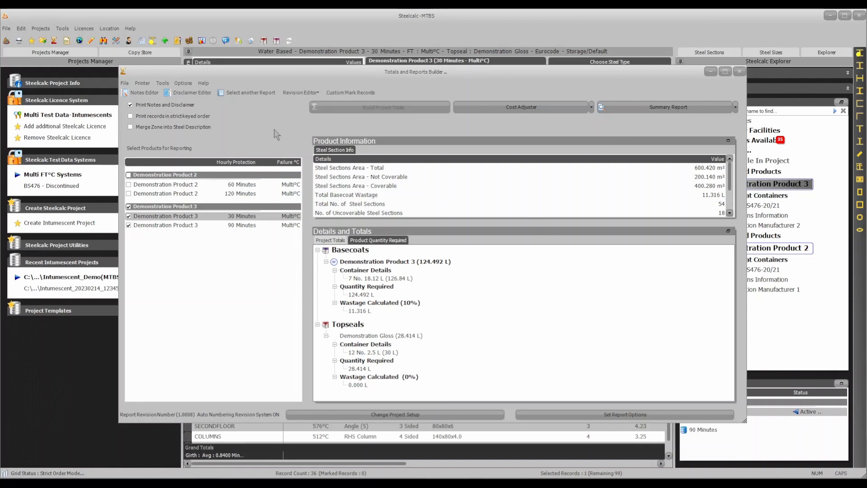
# Select the Clients Report as the report type and set the date for reports to 02/03/2023.
pyautogui.click(736, 108)
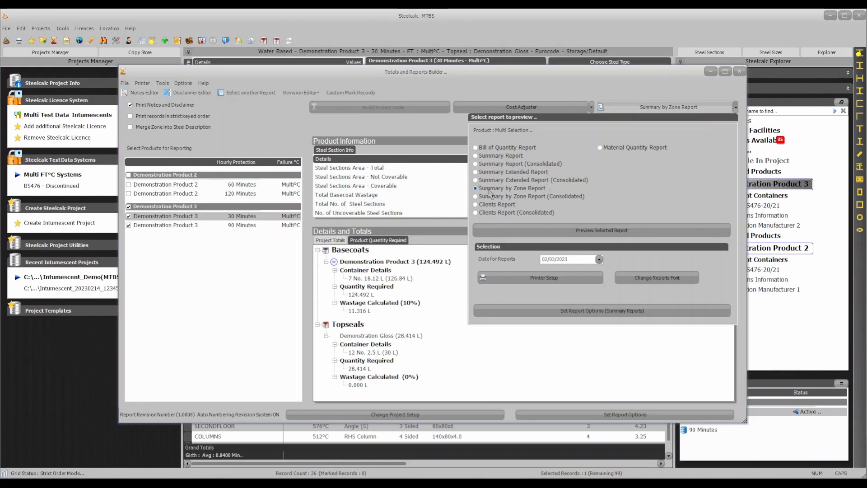
pyautogui.click(489, 206)
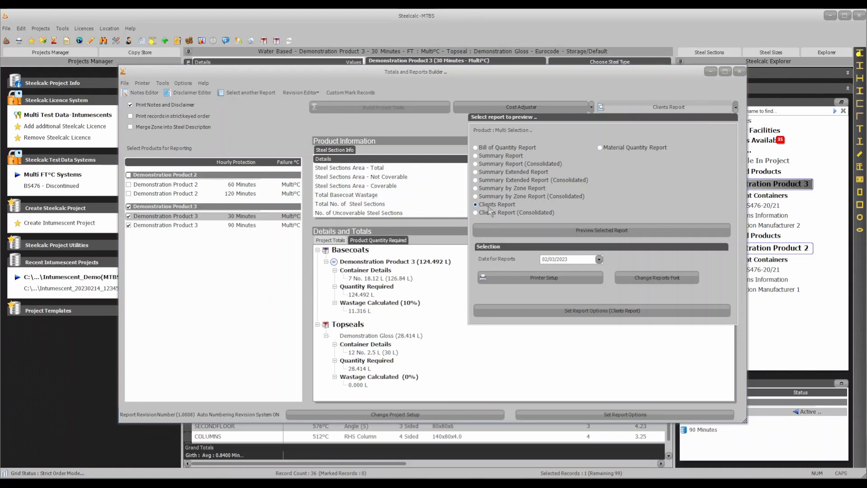
pyautogui.click(599, 260)
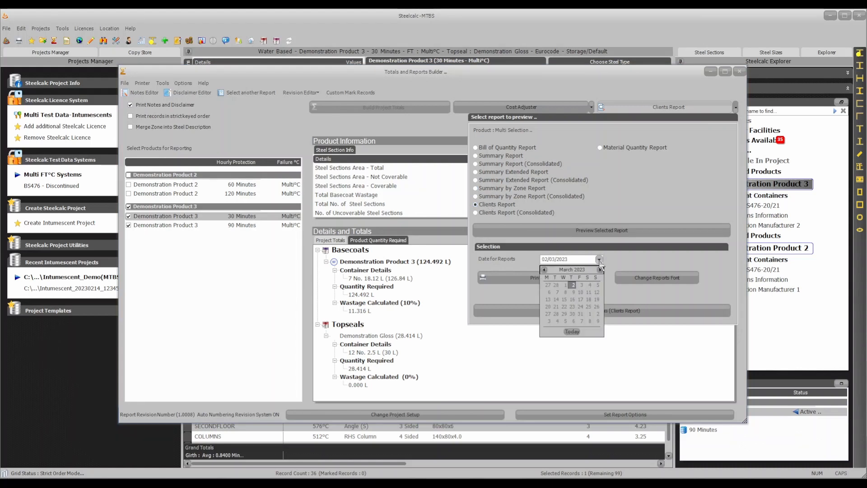
pyautogui.click(576, 286)
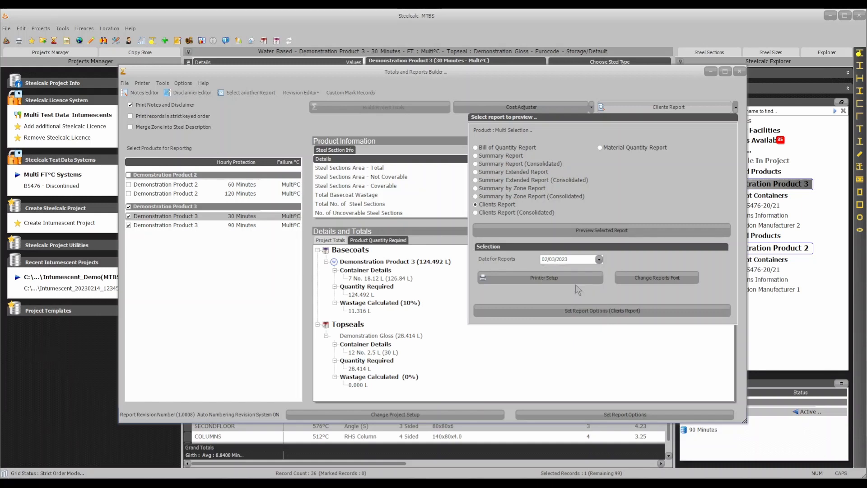
# Review the default printer's paper size and quality options, and set the paper orientation to Landscape.
pyautogui.click(575, 280)
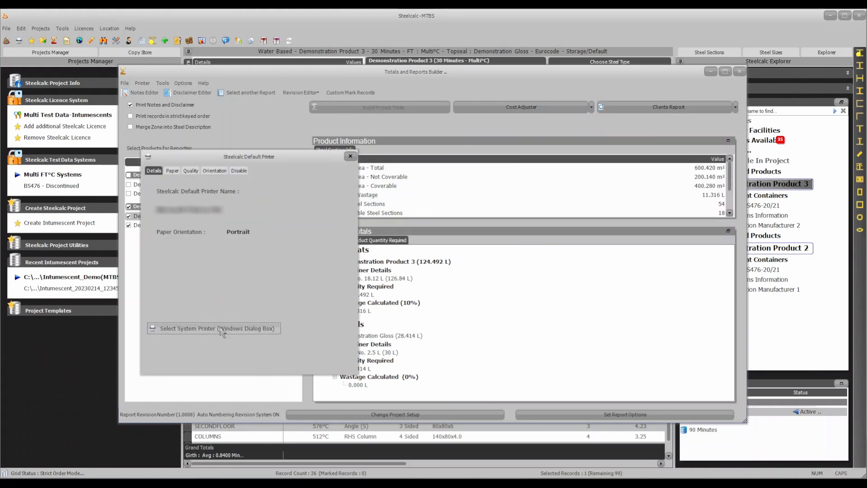
pyautogui.click(172, 170)
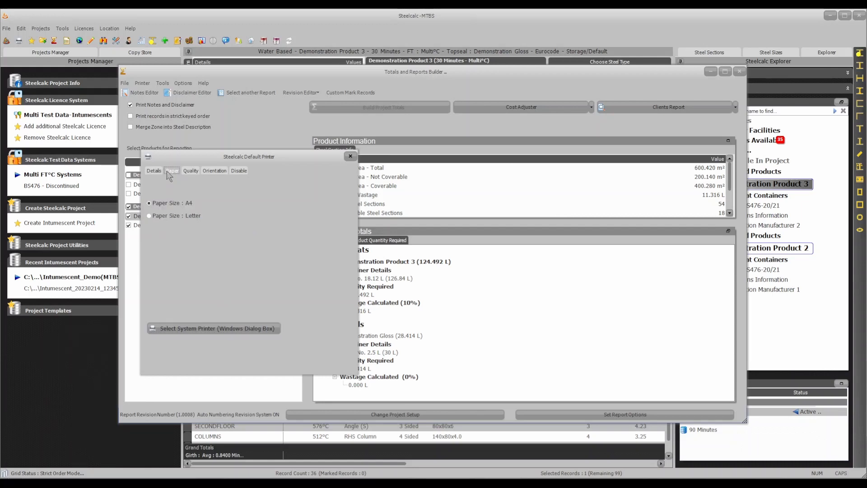
pyautogui.click(199, 172)
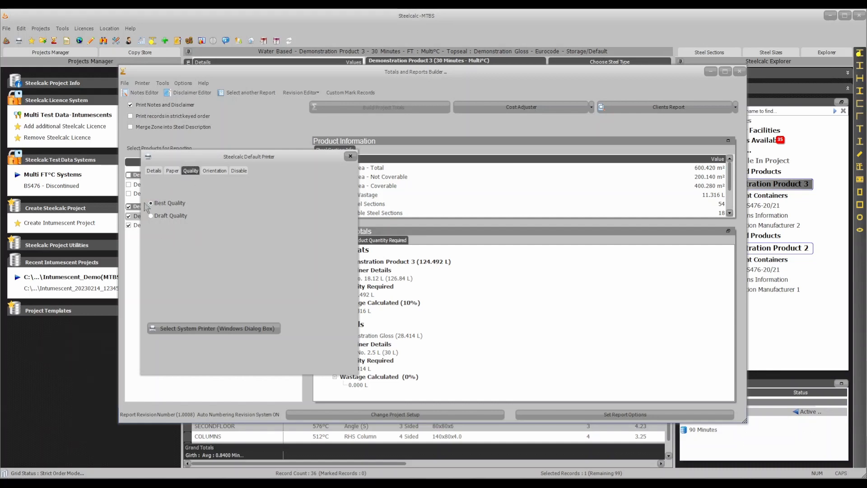
pyautogui.click(208, 172)
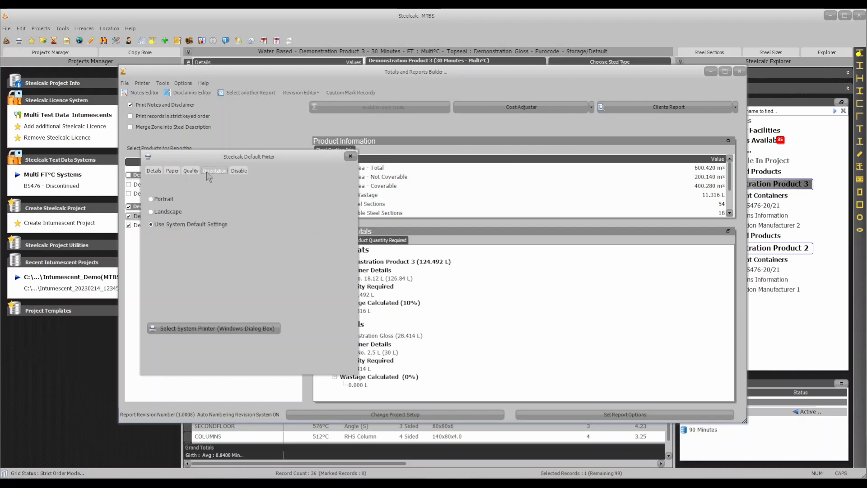
pyautogui.click(151, 212)
pyautogui.click(152, 212)
pyautogui.click(350, 157)
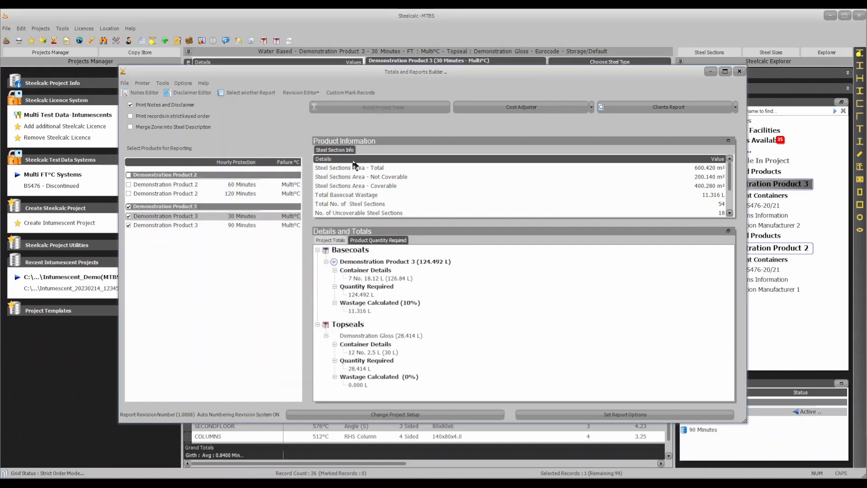
# Select the Bill of Quantity Report, preview it in landscape to look through its pages, and close the preview.
pyautogui.click(736, 108)
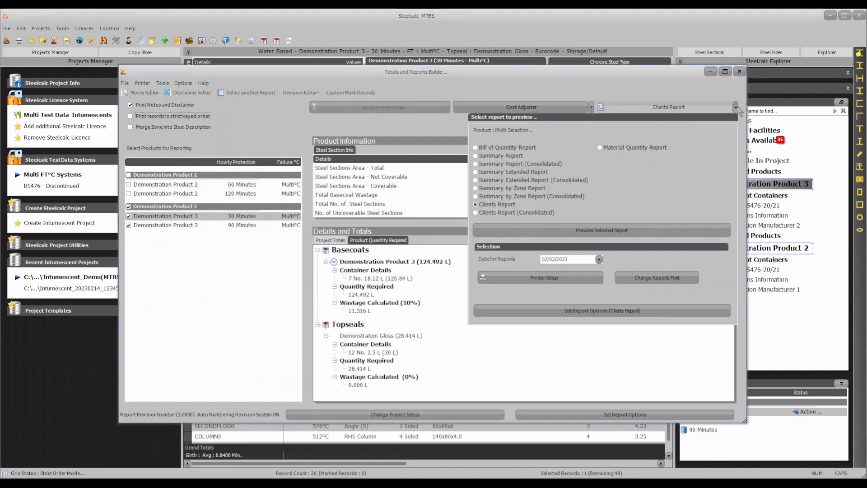
pyautogui.click(480, 148)
pyautogui.click(610, 230)
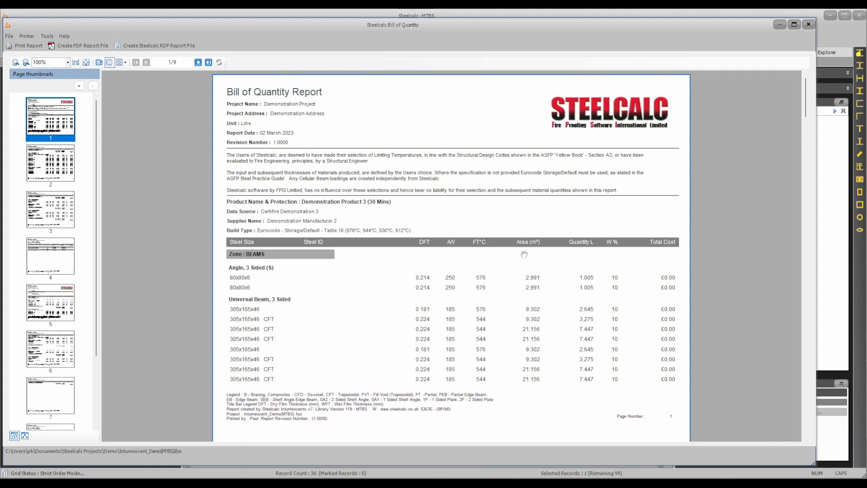
pyautogui.scroll(-5, 718, 306)
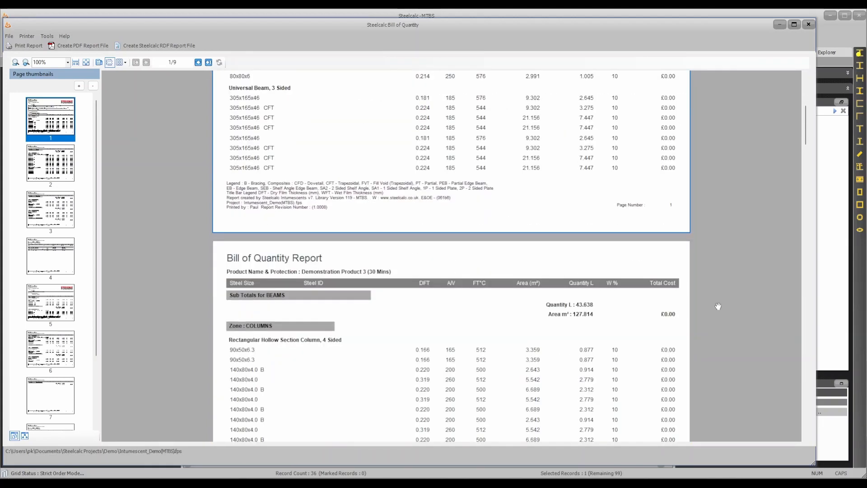
pyautogui.scroll(-5, 718, 306)
pyautogui.scroll(-11, 718, 306)
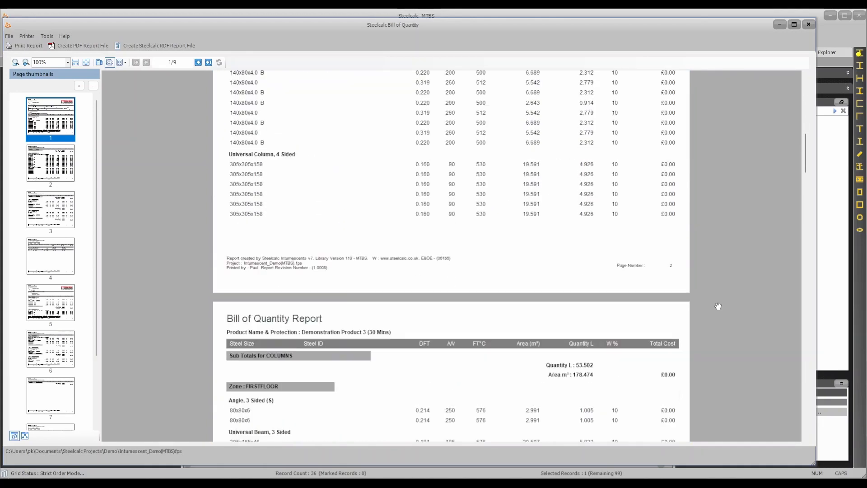
pyautogui.scroll(4, 719, 307)
pyautogui.scroll(15, 719, 307)
pyautogui.scroll(3, 719, 307)
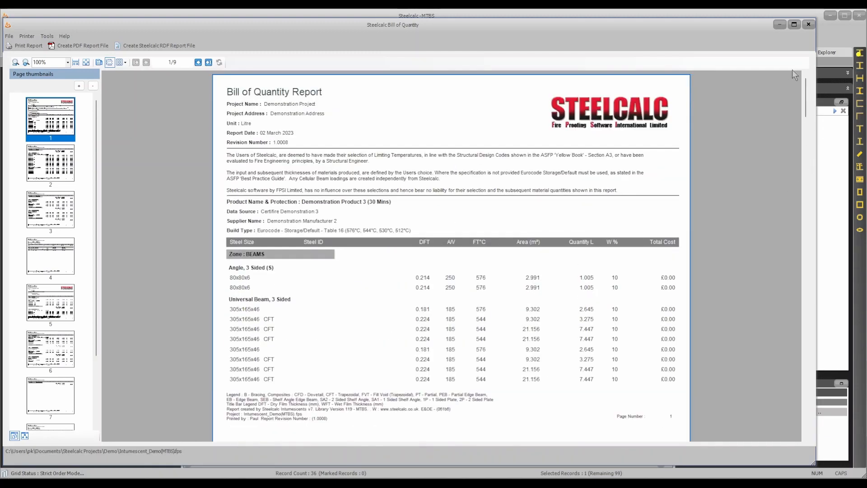
pyautogui.click(810, 24)
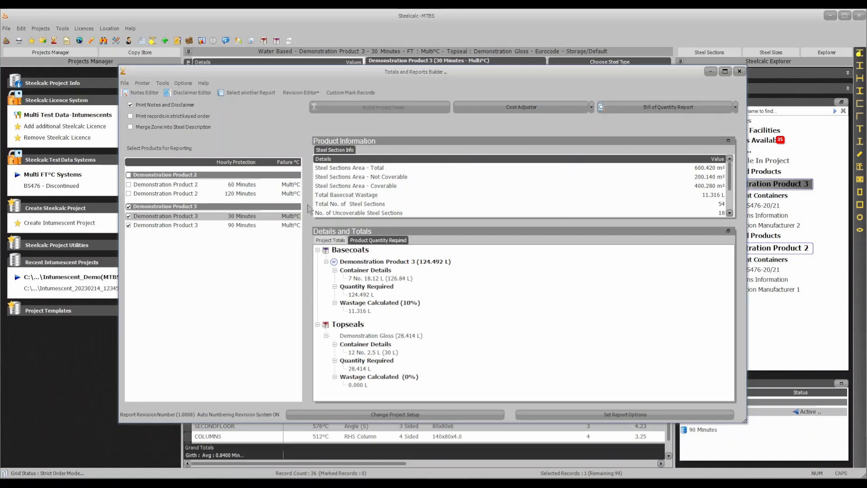
# Set the default printer's paper orientation to Portrait and close the printer settings.
pyautogui.click(150, 85)
pyautogui.click(145, 90)
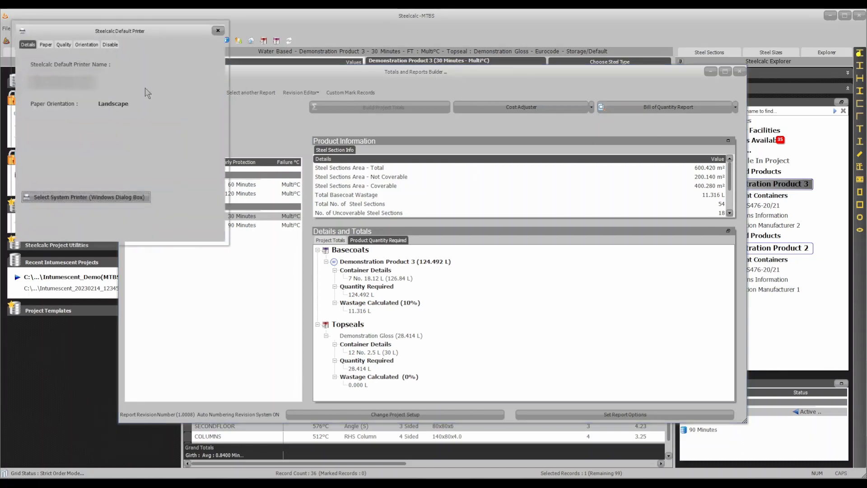
pyautogui.click(86, 43)
pyautogui.click(28, 71)
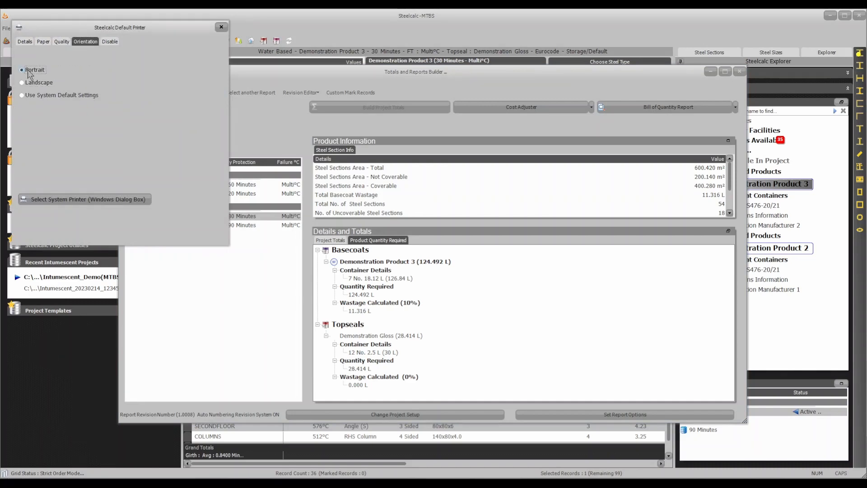
pyautogui.click(221, 28)
# Preview the Bill of Quantity Report again and check its pages in portrait layout.
pyautogui.click(652, 107)
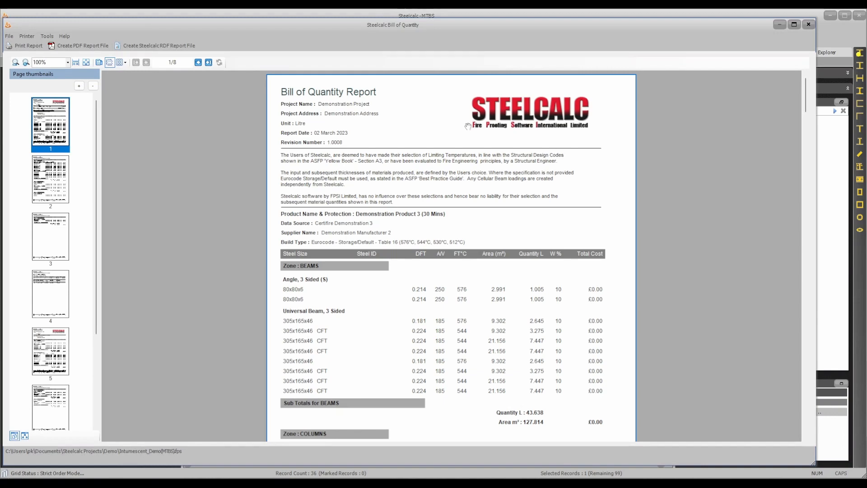
pyautogui.scroll(-10, 526, 303)
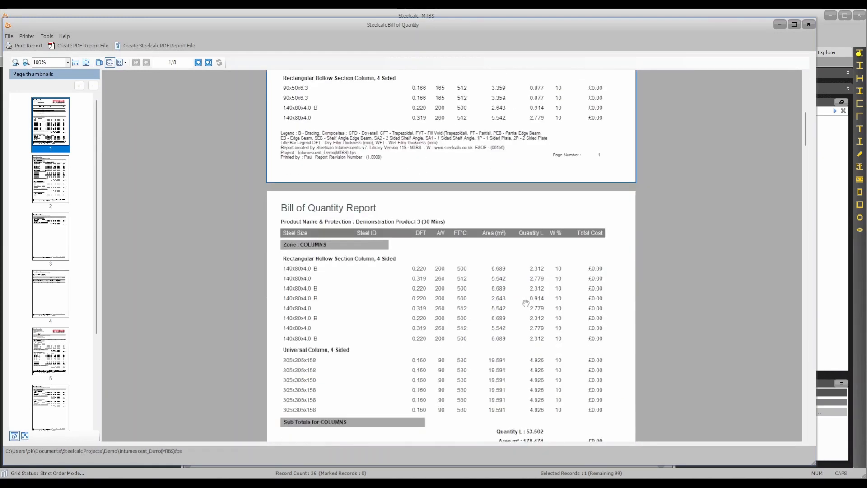
pyautogui.scroll(10, 525, 303)
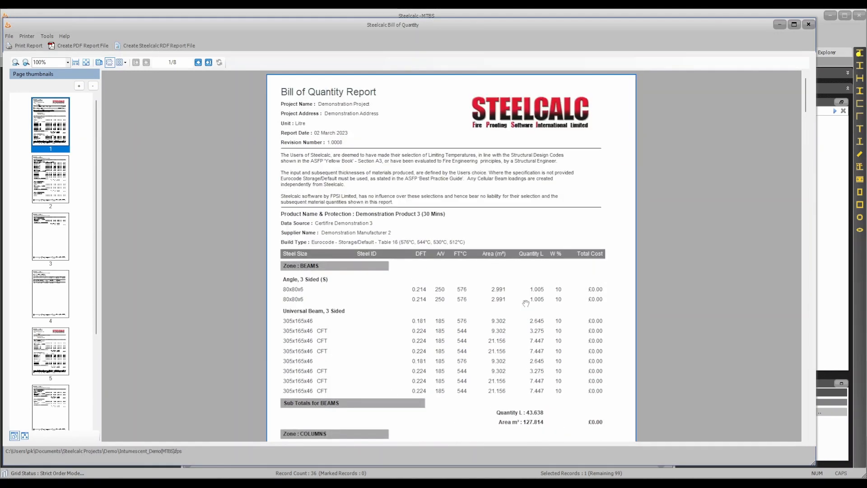
# Close the Bill of Quantity preview and review the tool commands and product-list commands in the Totals and Reports Builder.
pyautogui.click(811, 25)
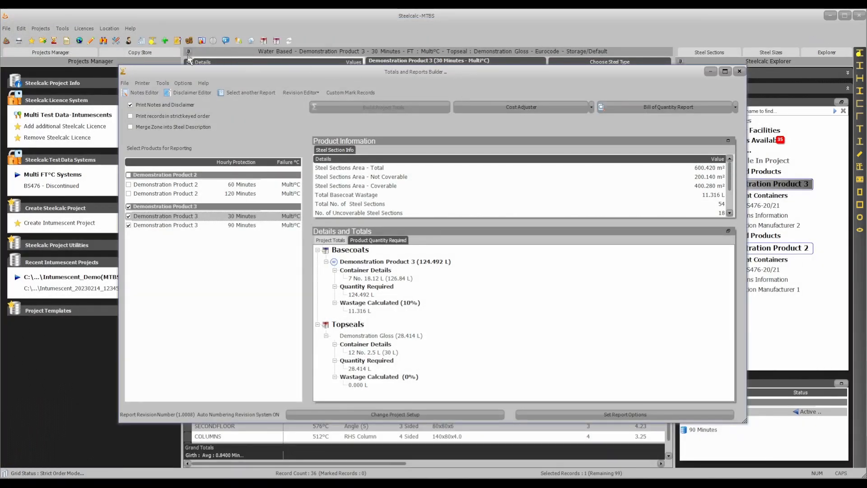
pyautogui.click(167, 84)
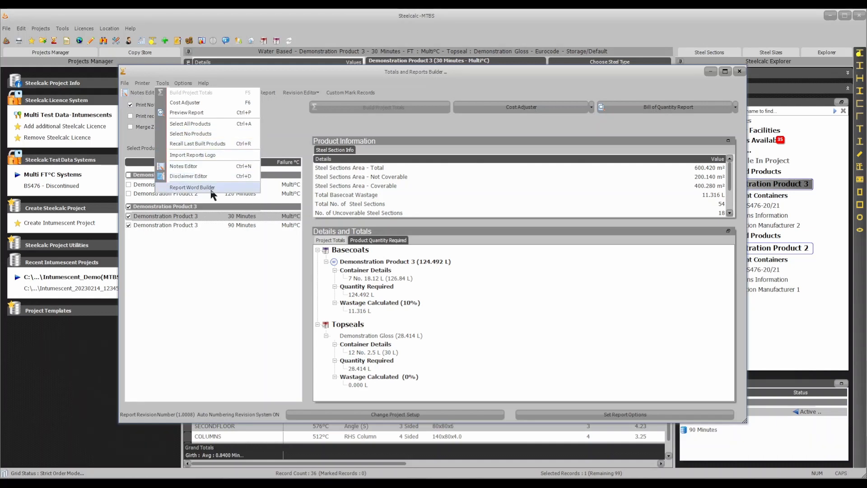
pyautogui.click(220, 272)
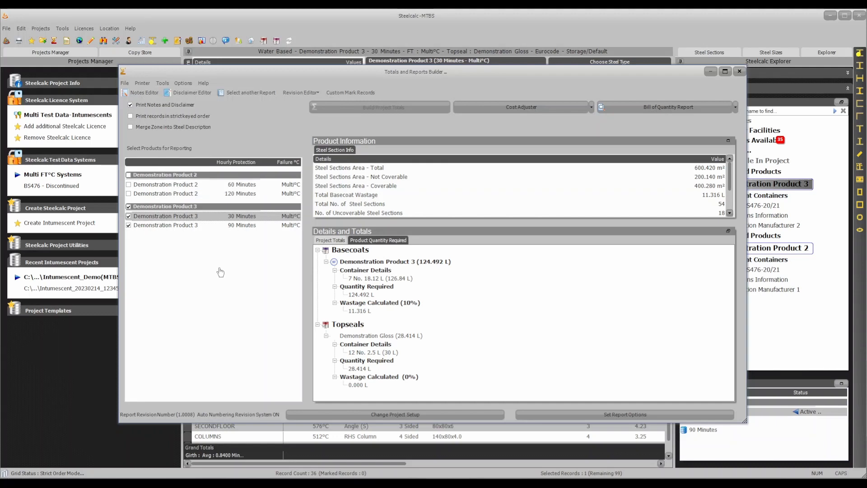
pyautogui.rightClick(220, 272)
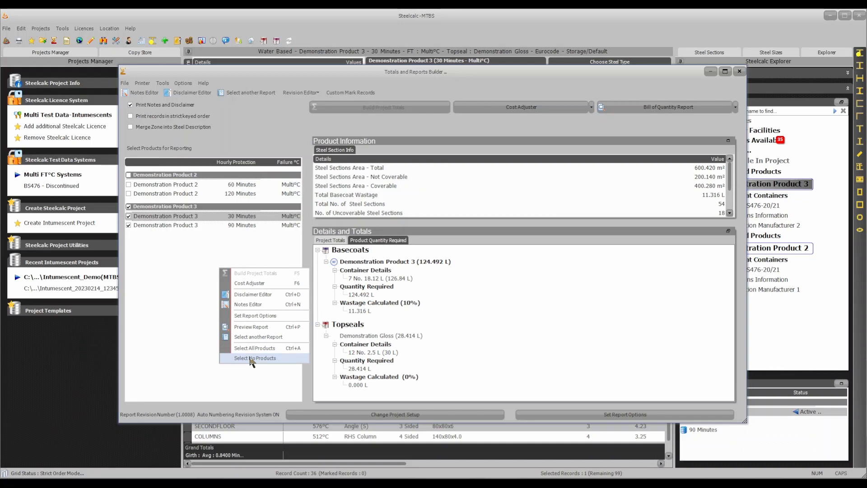
pyautogui.click(220, 251)
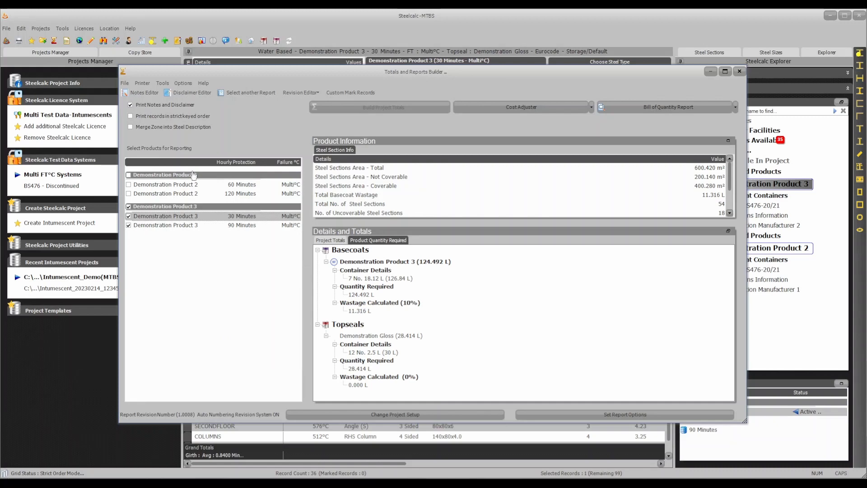
# Open Set Report Options and review the General, All Reports, Summary Report, Top Ranking, Clients Report and Containers settings.
pyautogui.click(183, 85)
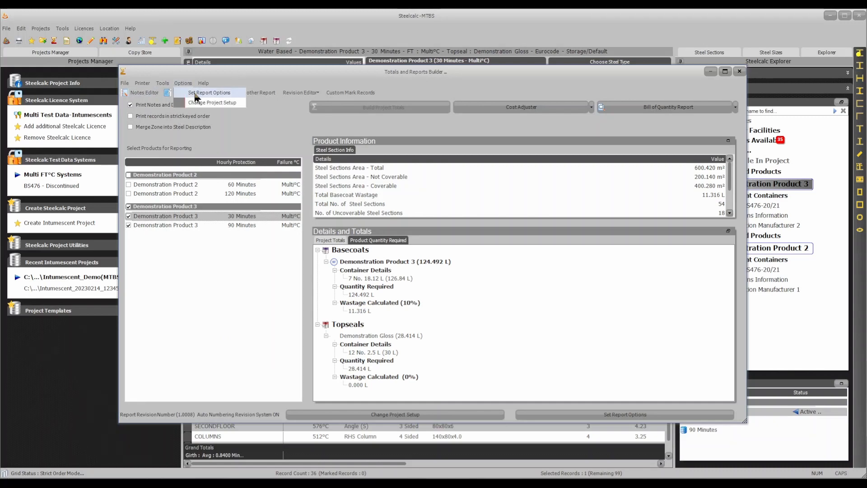
pyautogui.click(196, 93)
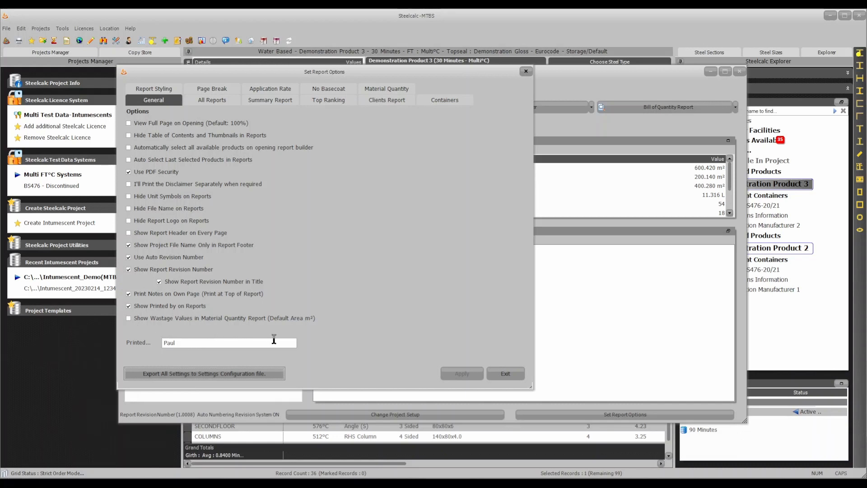
pyautogui.click(217, 103)
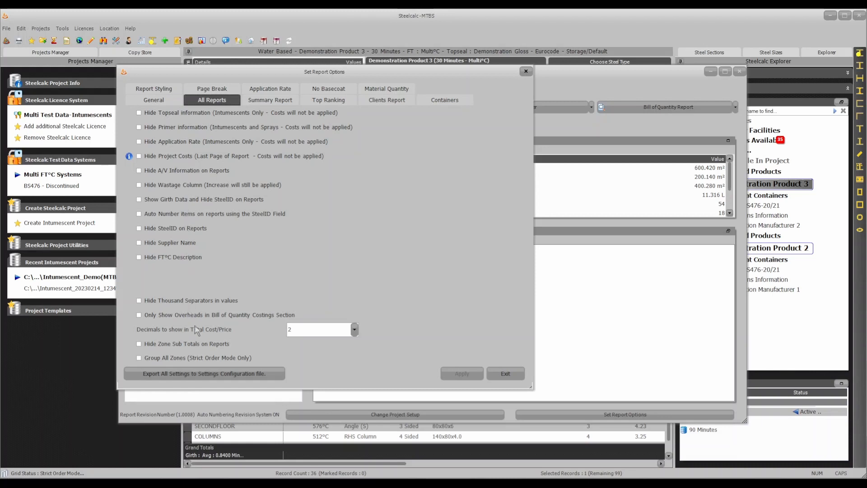
pyautogui.click(270, 100)
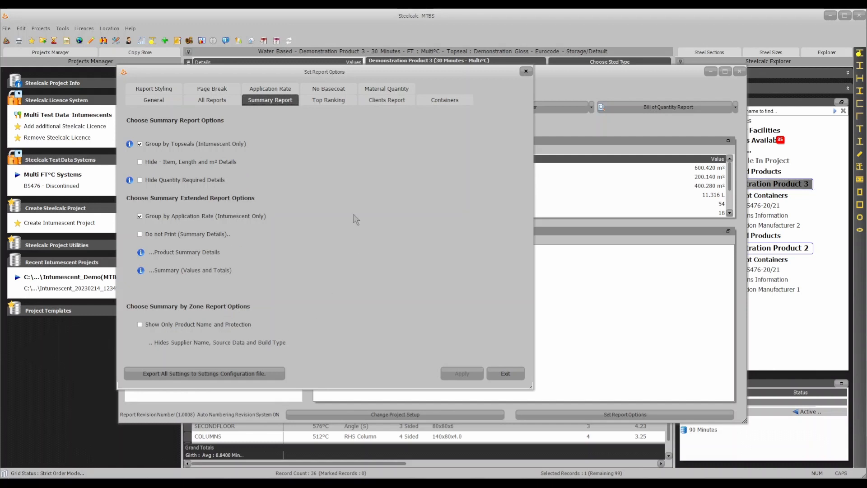
pyautogui.click(340, 102)
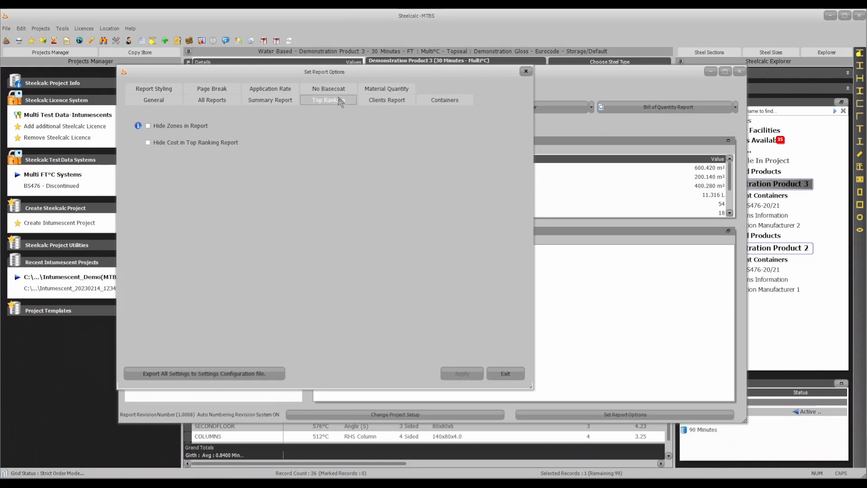
pyautogui.click(387, 101)
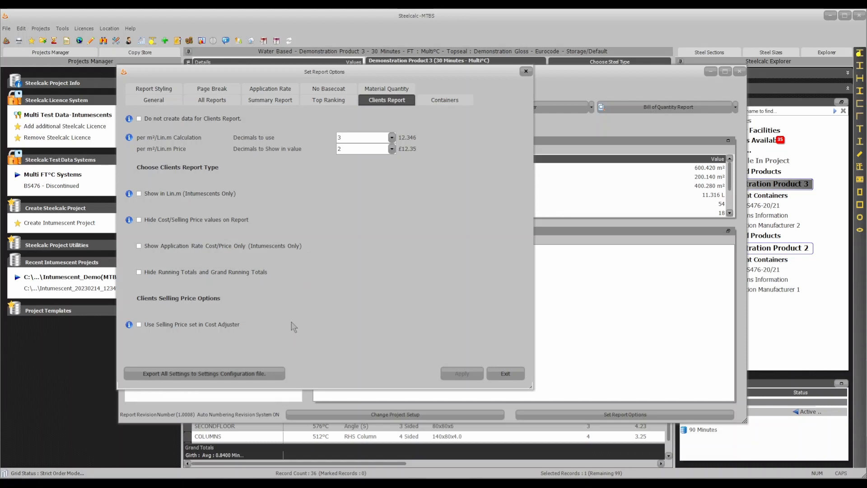
pyautogui.click(441, 104)
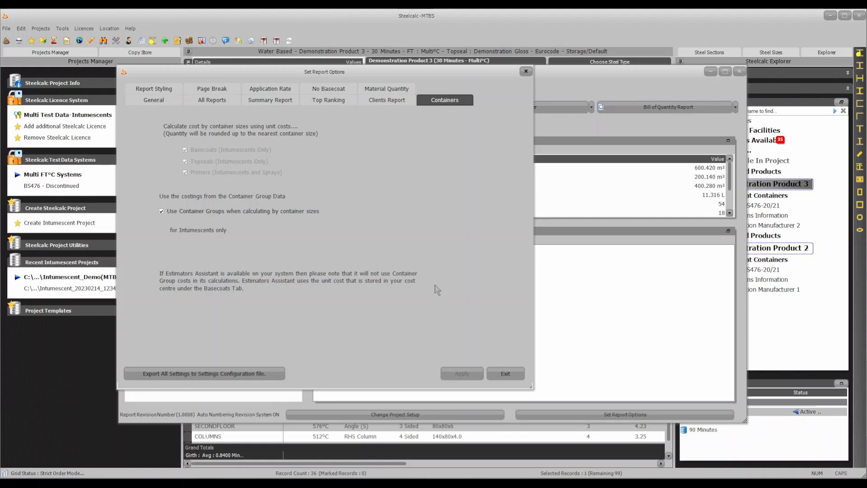
# Review the Report Styling, Page Break, Application Rate, No Basecoat and Material Quantity options, and exit the report options.
pyautogui.click(154, 91)
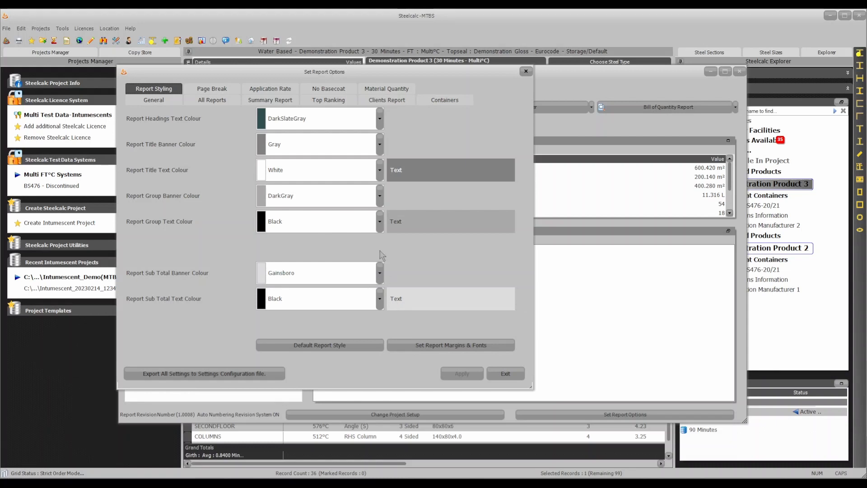
pyautogui.click(212, 89)
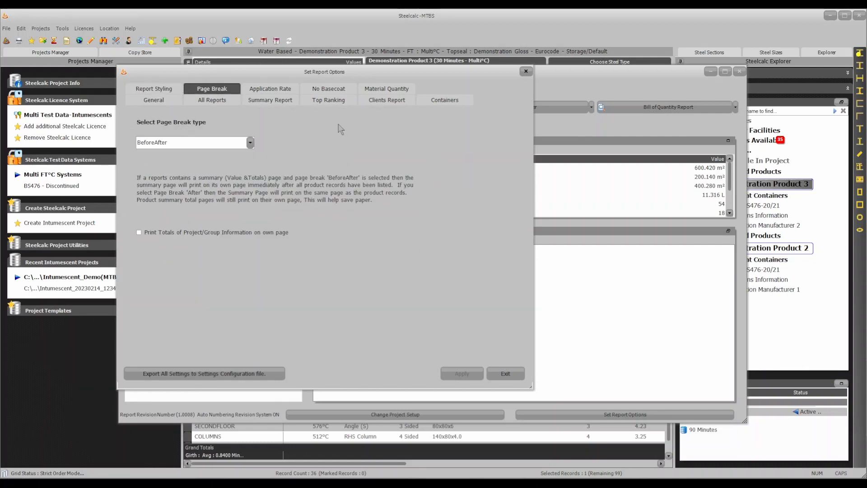
pyautogui.click(260, 91)
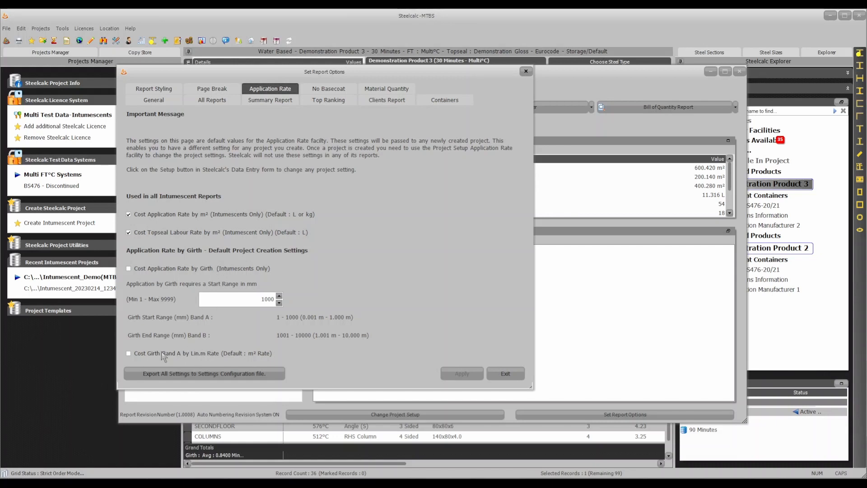
pyautogui.click(322, 94)
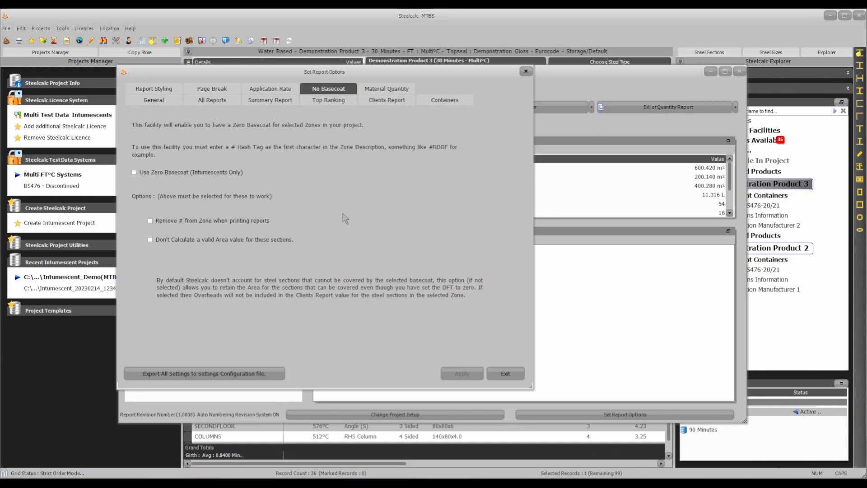
pyautogui.click(394, 92)
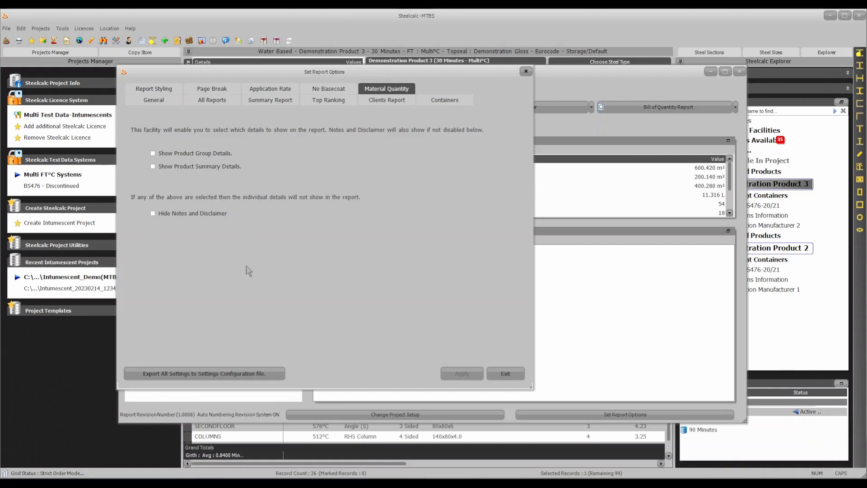
pyautogui.click(506, 374)
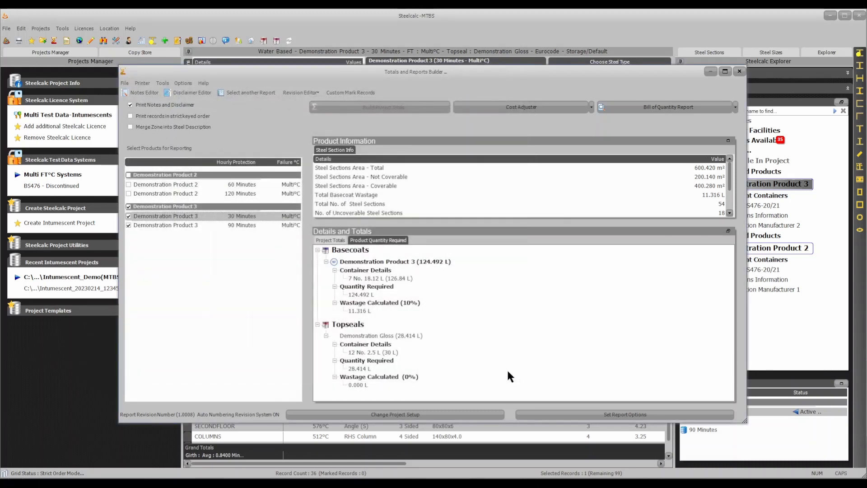
# Open the project setup and review the general project settings, the topseal wastage and the Primer 1 and Primer 2 details.
pyautogui.click(183, 83)
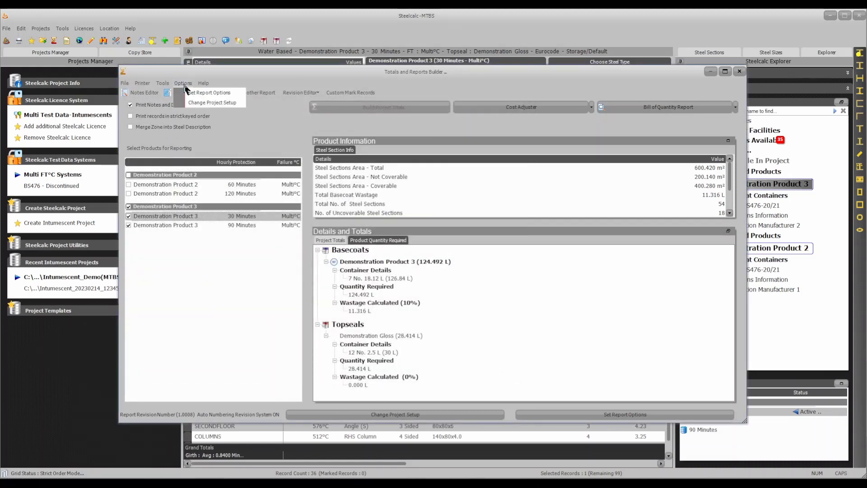
pyautogui.click(201, 103)
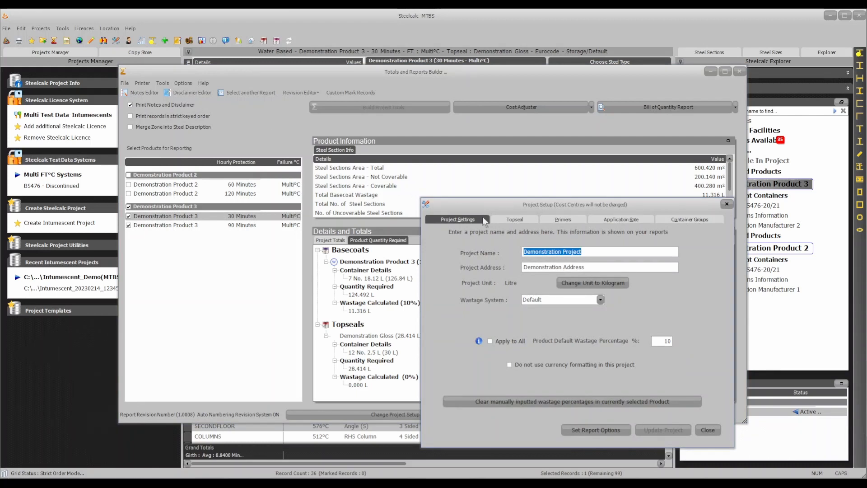
pyautogui.moveTo(590, 204); pyautogui.dragTo(437, 102)
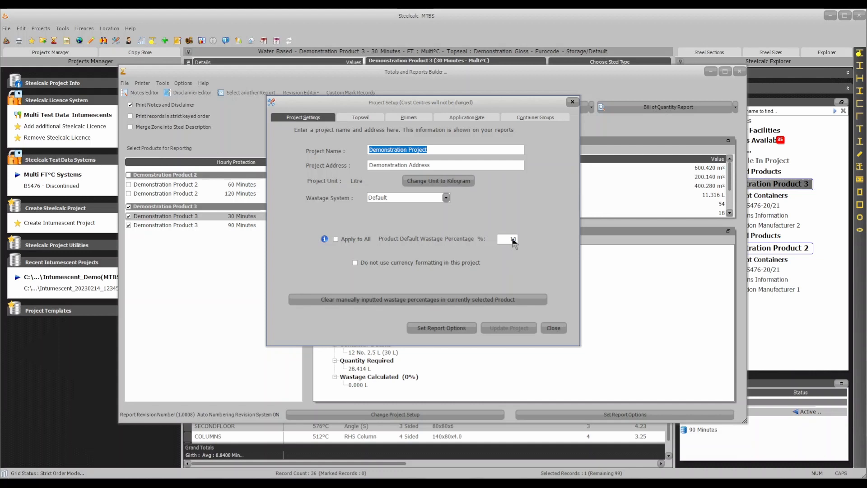
pyautogui.click(361, 118)
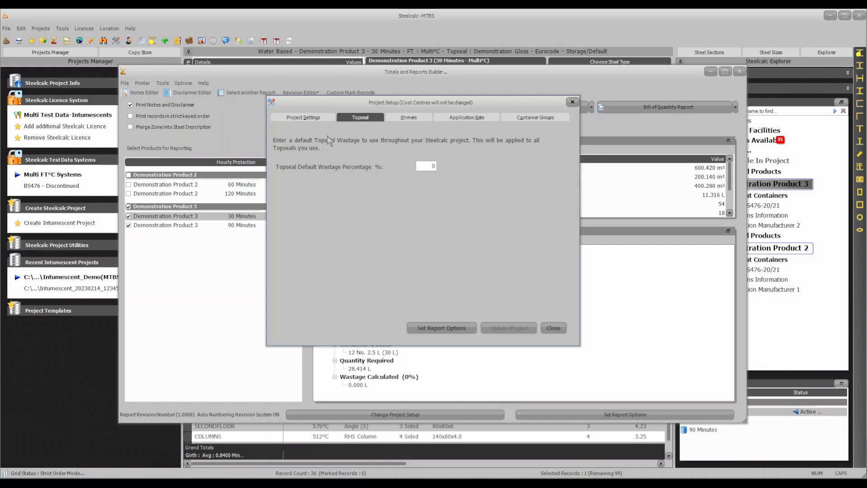
pyautogui.click(407, 118)
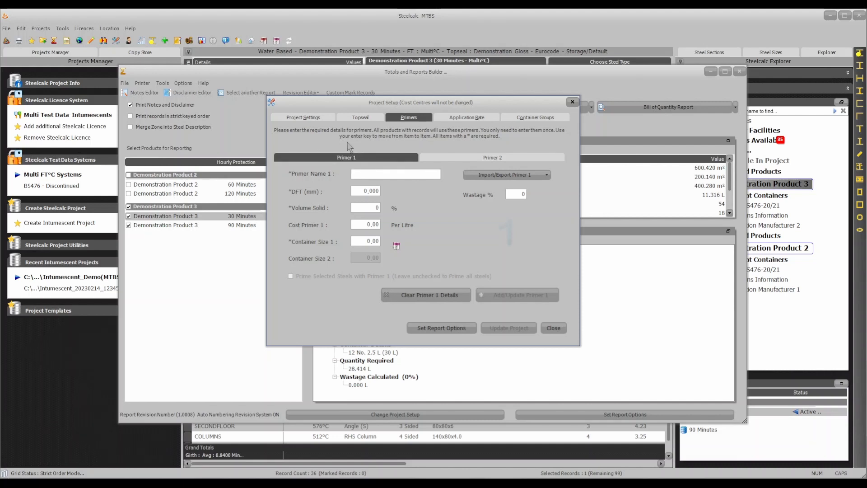
pyautogui.click(484, 159)
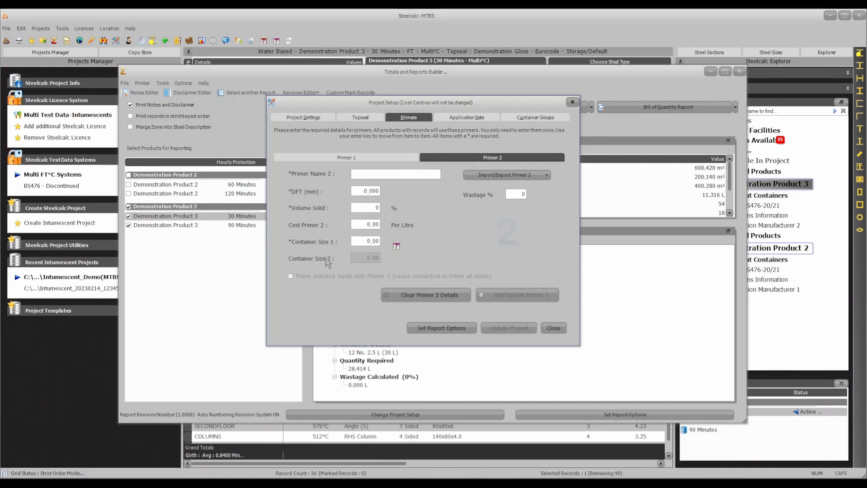
pyautogui.click(391, 162)
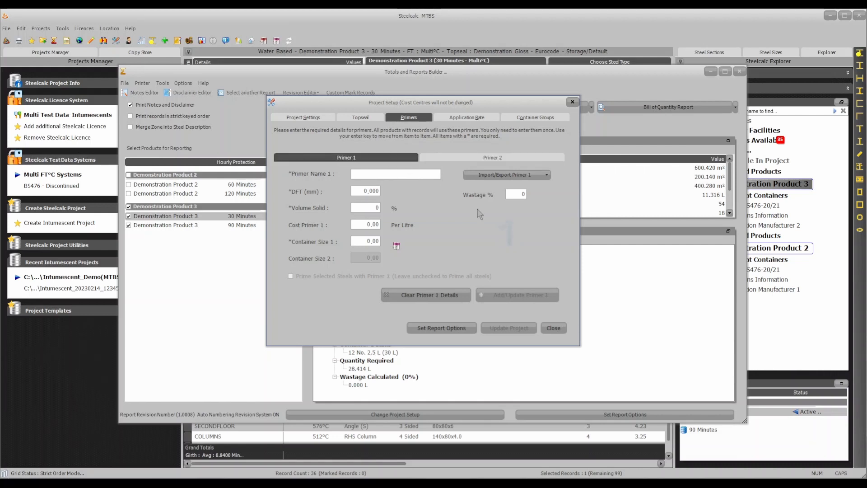
# Review the project's Application Rate and Container Groups settings, and close the project setup.
pyautogui.click(470, 119)
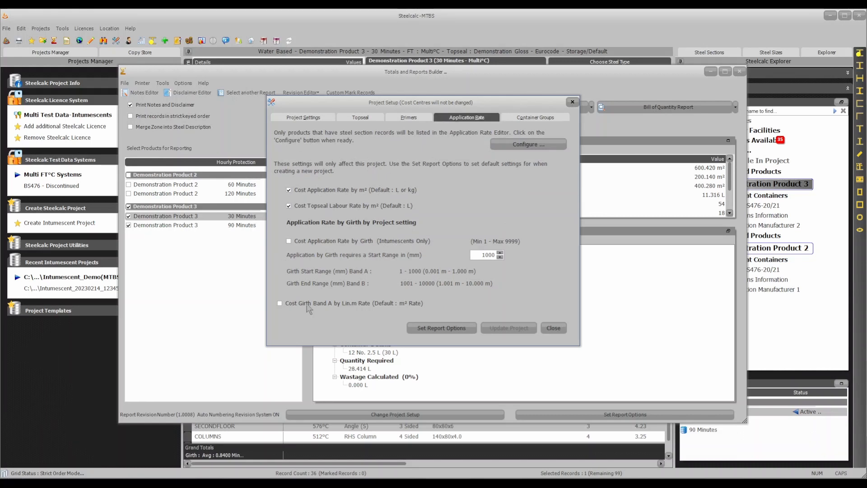
pyautogui.click(533, 119)
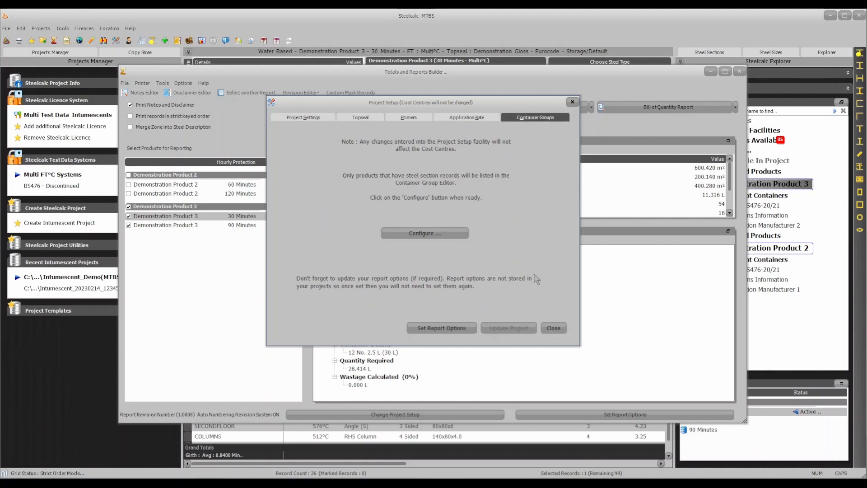
pyautogui.click(552, 329)
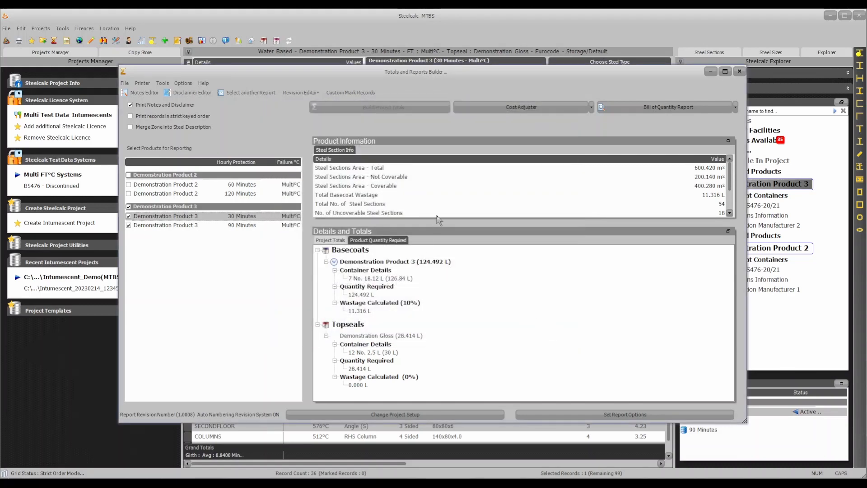
# Open the report font settings and look through the available fonts without choosing a different one.
pyautogui.click(735, 107)
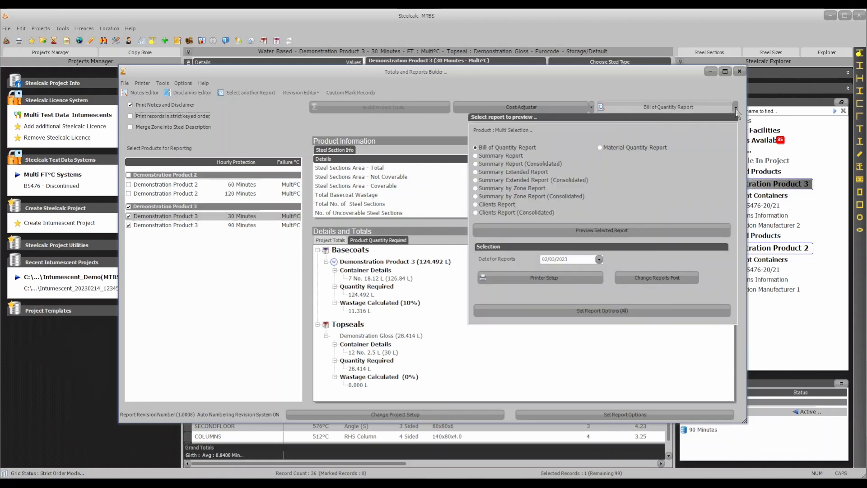
pyautogui.click(677, 277)
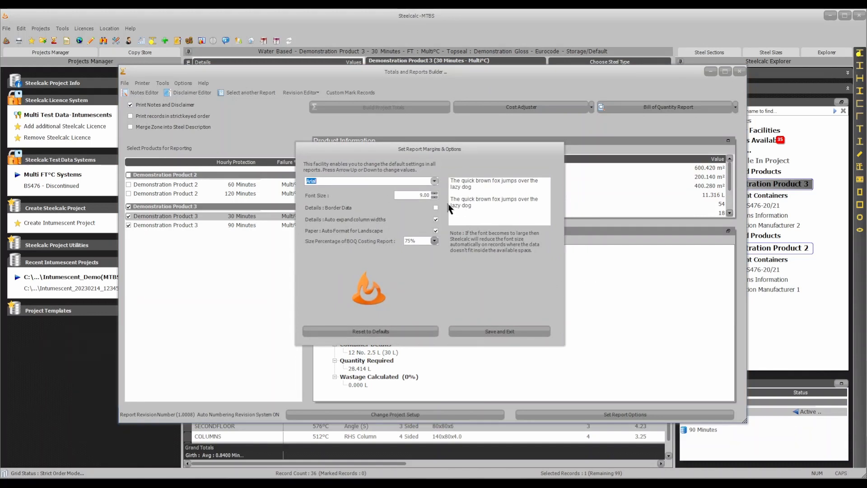
pyautogui.click(434, 181)
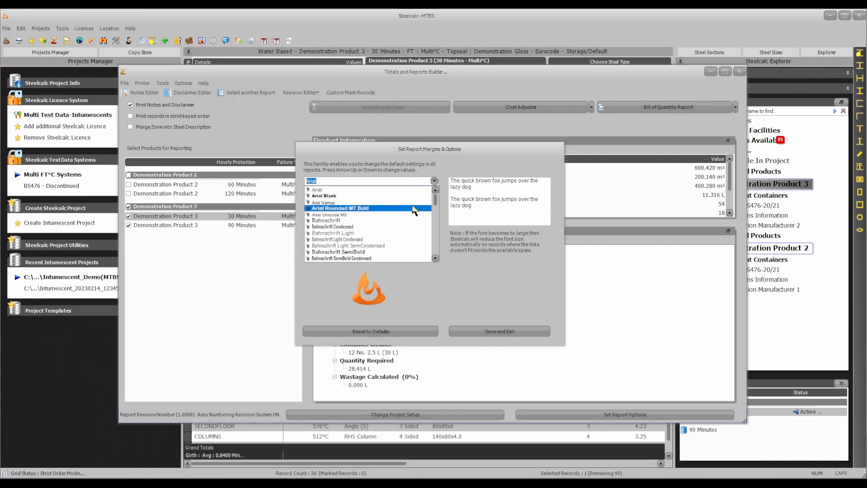
pyautogui.click(464, 267)
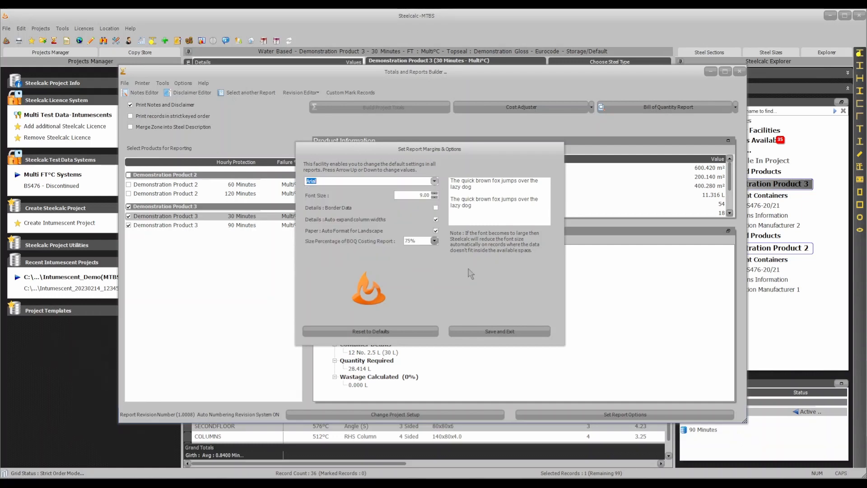
# Try a report font size of 8.75, set it back to 9.00, and save and exit the report margin settings.
pyautogui.click(435, 198)
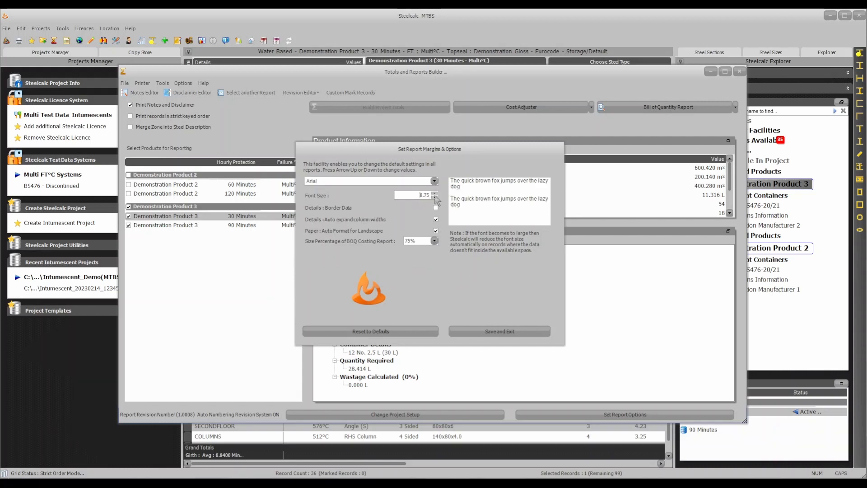
pyautogui.click(435, 193)
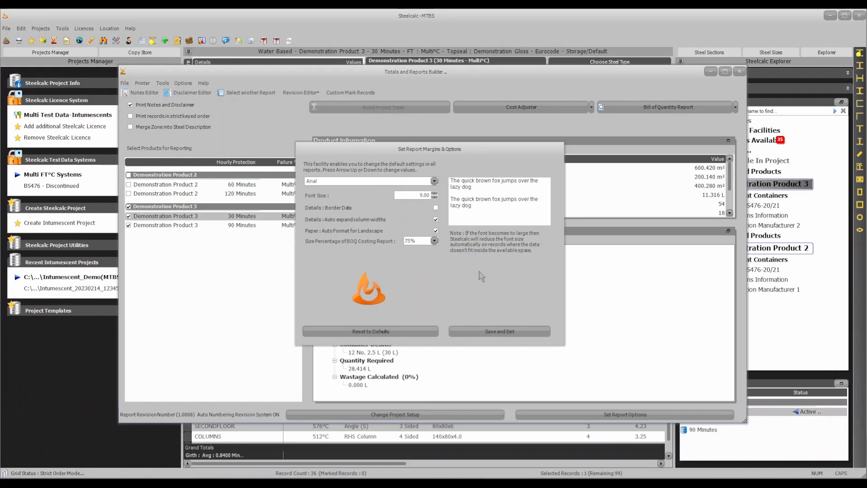
pyautogui.click(510, 332)
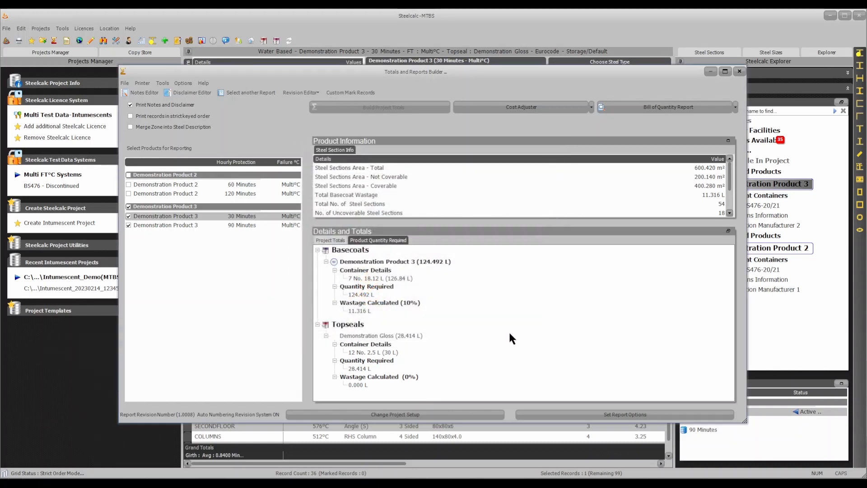